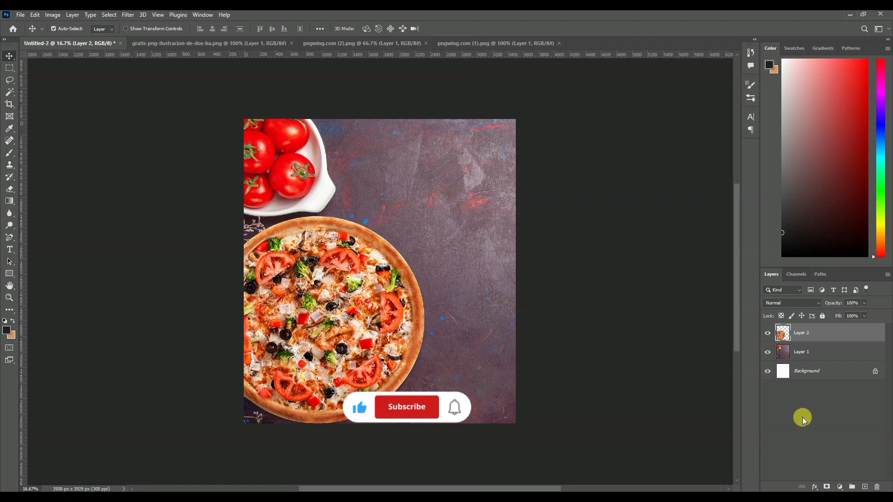
Move the dark textured background image slightly left and narrow its width to about 91%.
left_click_drag(502, 242, 474, 239)
key("ctrl+t")
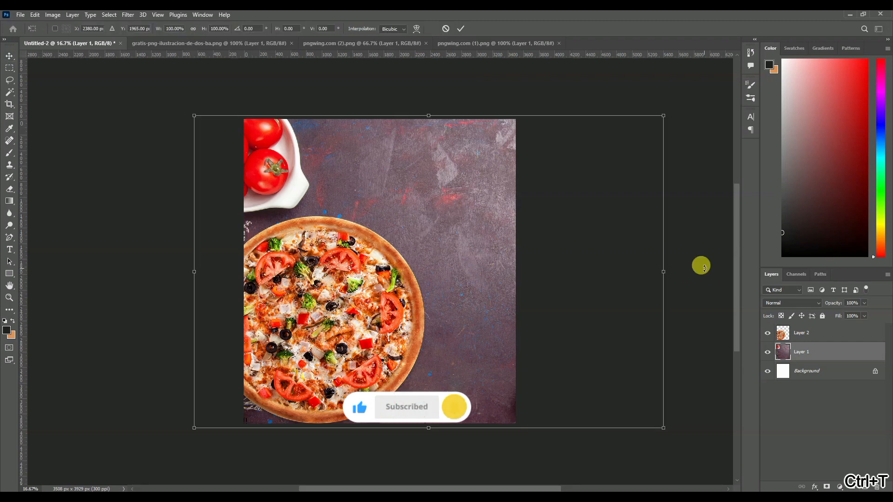
left_click_drag(664, 267, 617, 261)
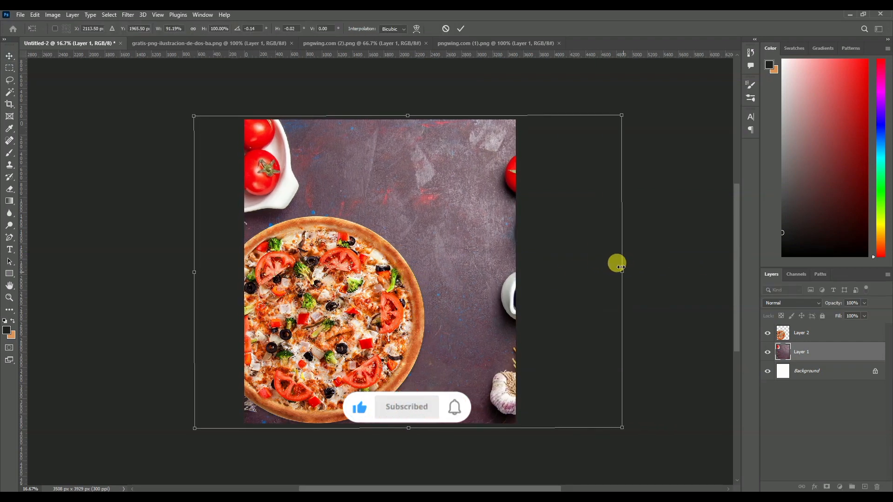
left_click(9, 54)
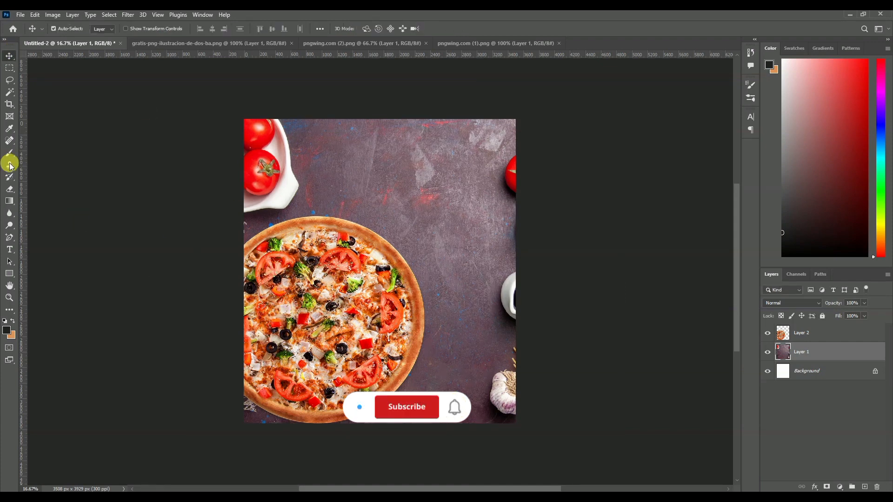
Add the text PIZZA on the background above the pizza, in the UNDERWAY PERSONAL USE Bold font.
left_click(9, 249)
left_click(377, 195)
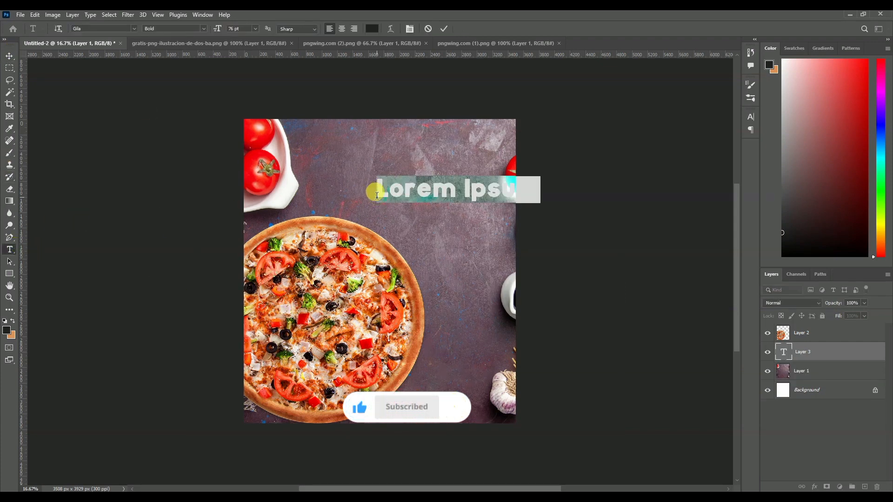
type("PIZZA")
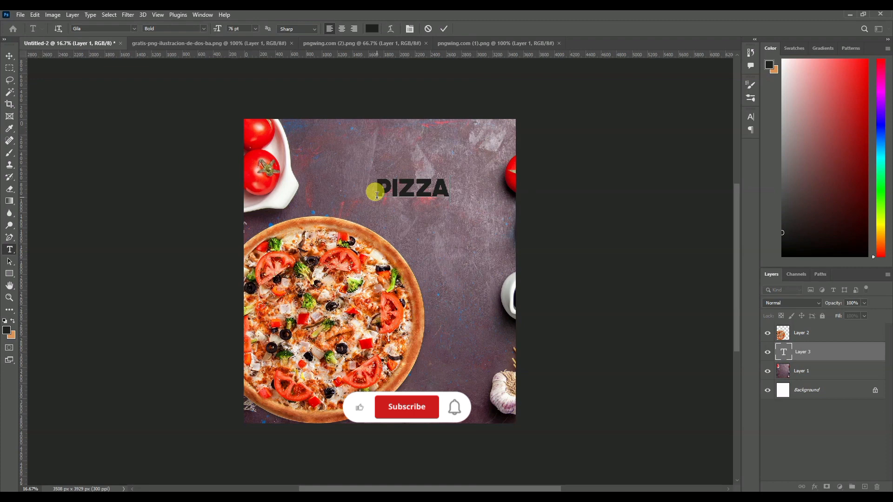
key("ctrl+a")
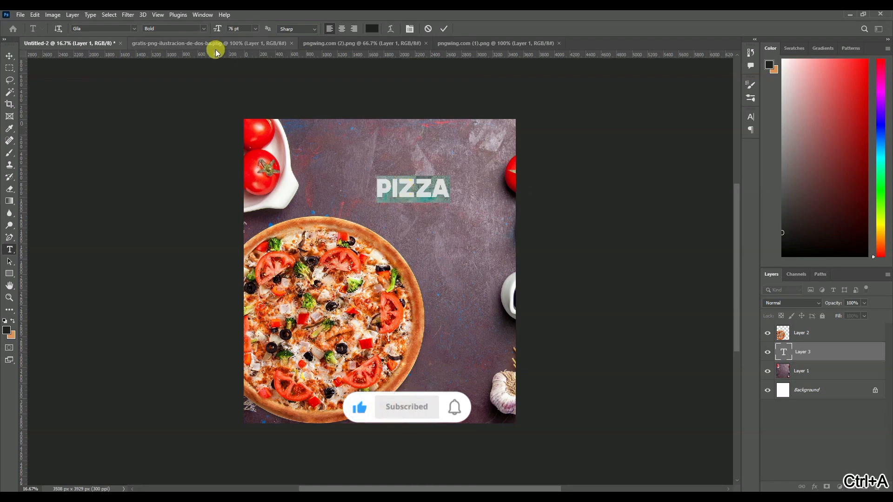
type("DERWAY PERSONA...")
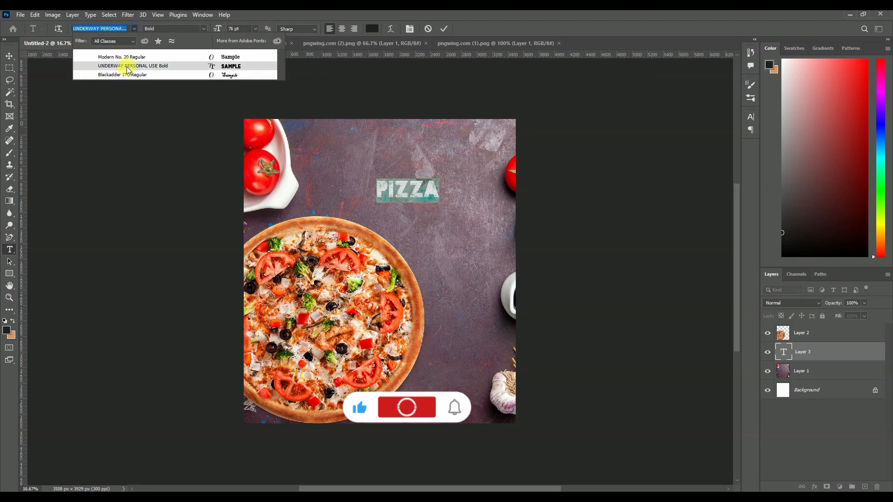
left_click(132, 66)
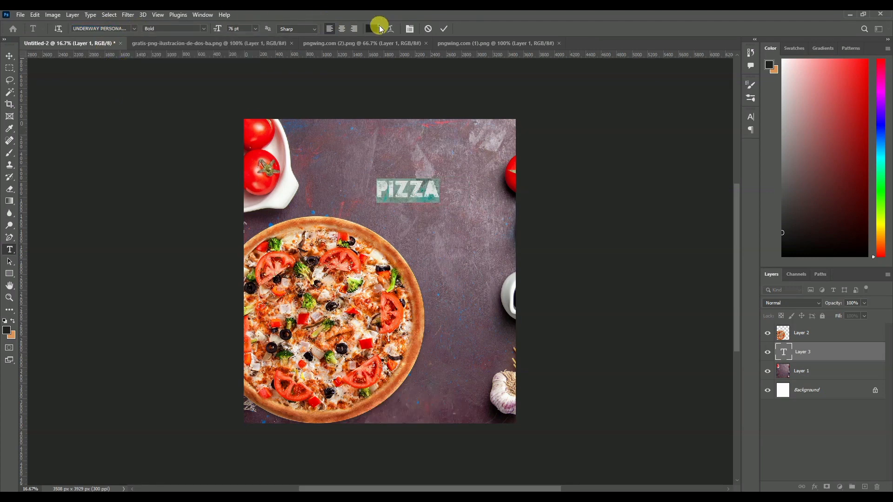
Set the PIZZA text color to dark gray #363535.
left_click(372, 28)
left_click(326, 215)
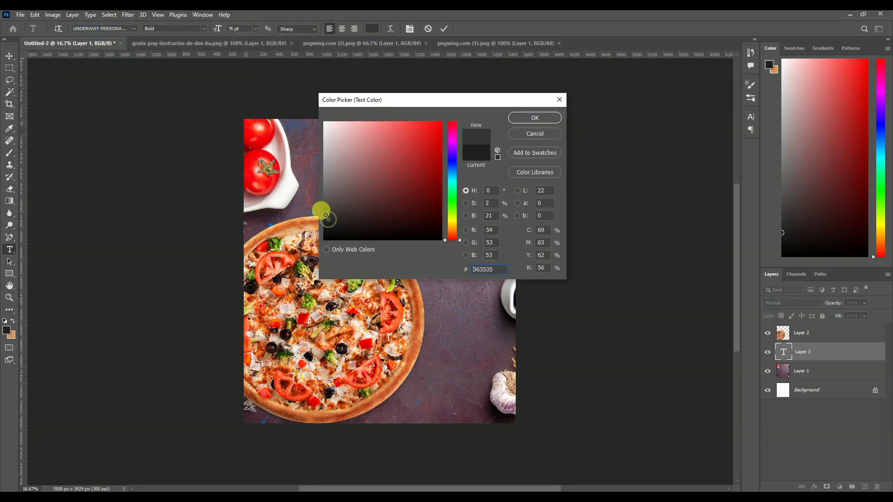
left_click(536, 119)
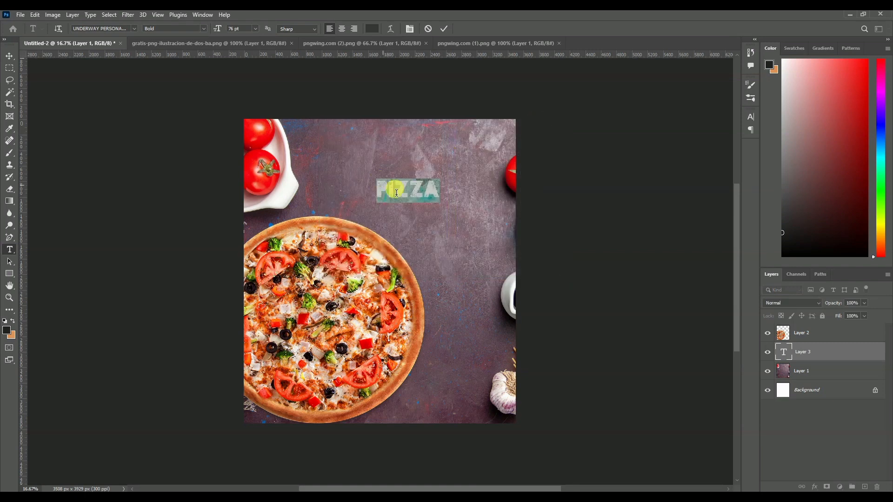
left_click(7, 47)
Scale the PIZZA text to about 213% width and 238% height and place it at the canvas's upper edge beside the tomatoes.
key("ctrl+t")
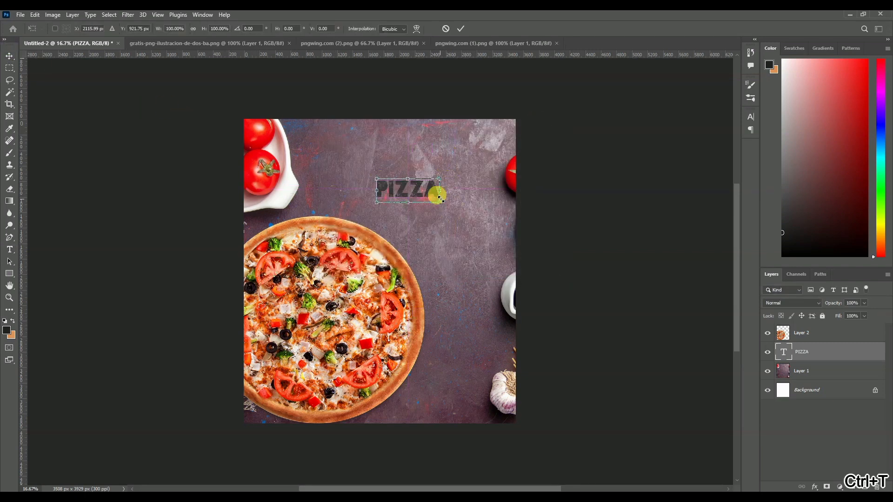
left_click_drag(440, 198, 349, 155)
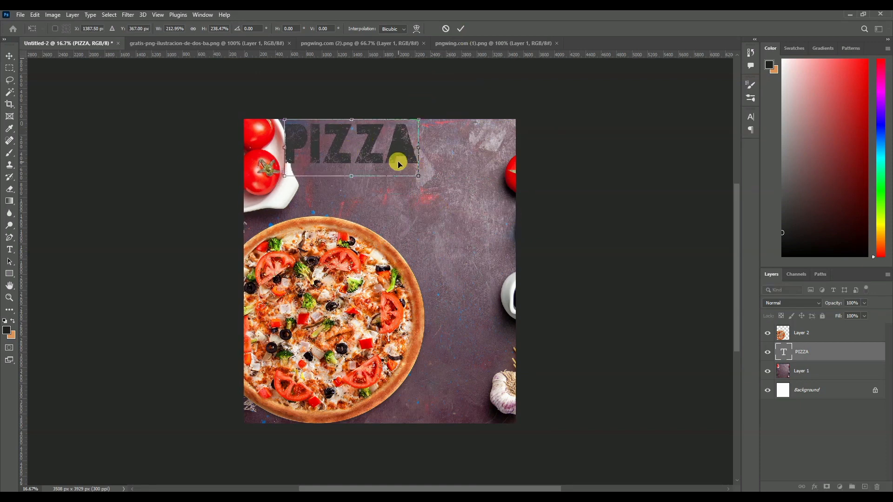
left_click(461, 28)
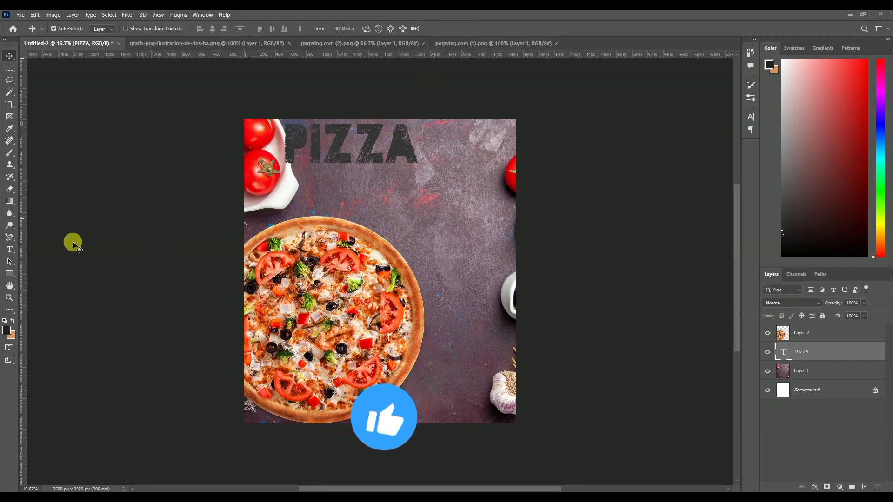
left_click(9, 249)
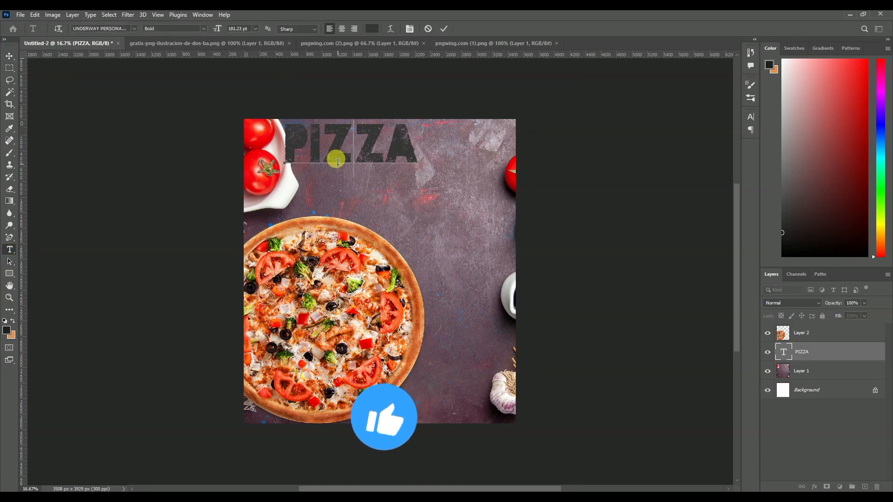
key("ctrl+a")
left_click(447, 28)
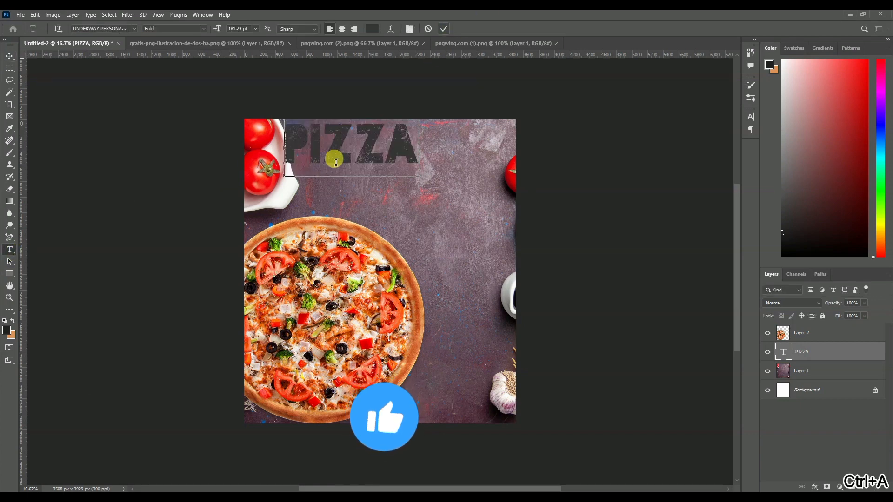
left_click(9, 56)
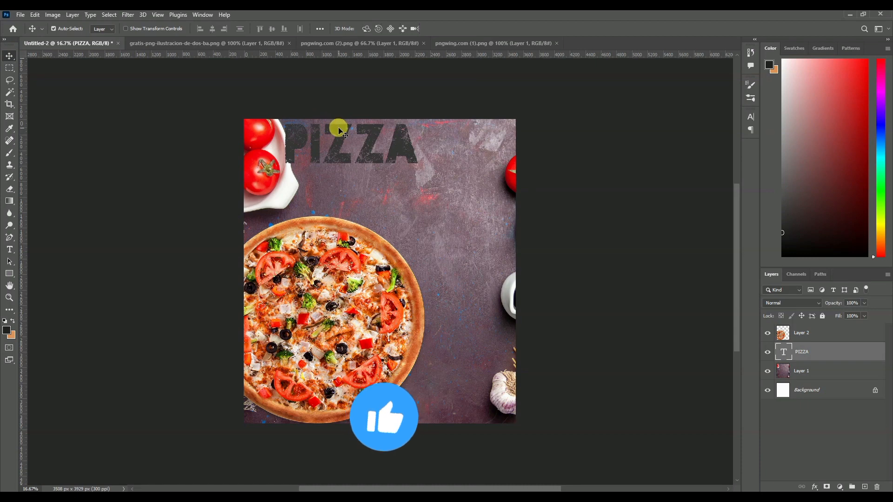
key("ctrl+t")
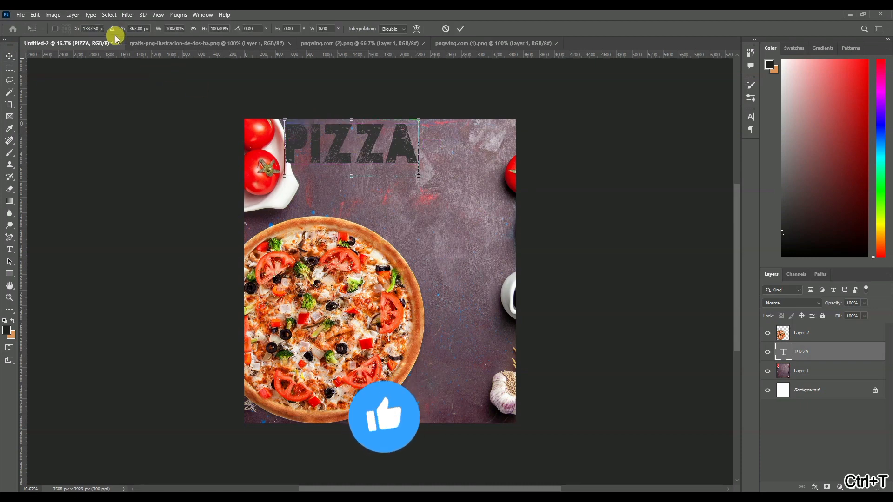
left_click(459, 28)
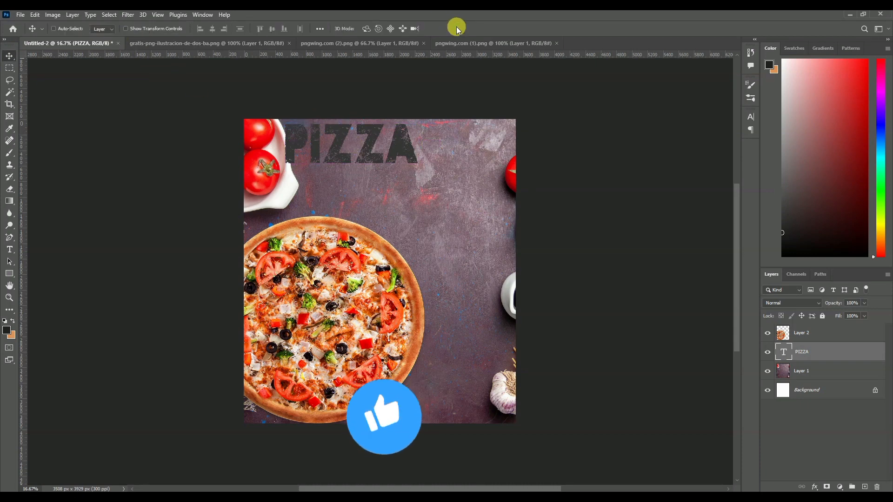
Duplicate the PIZZA text layer and move the copy straight down to Y 906 px, directly beneath the original.
key("ctrl+j")
key("ctrl+t")
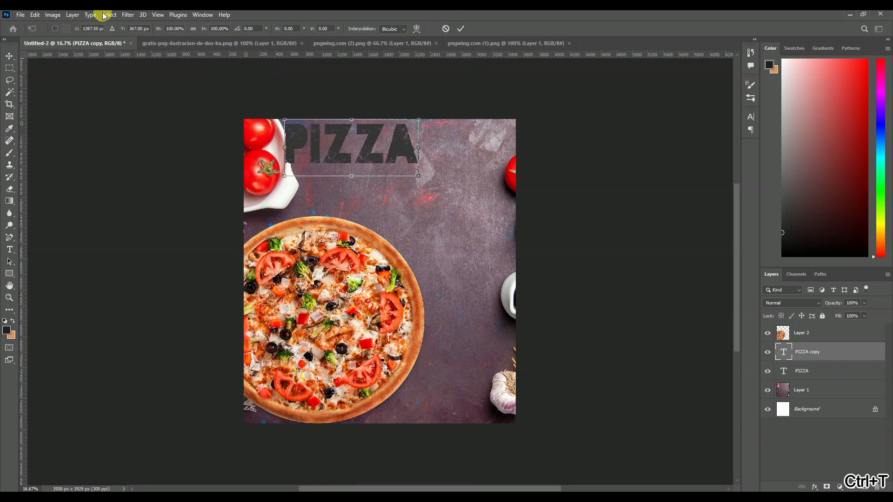
left_click_drag(124, 30, 451, 24)
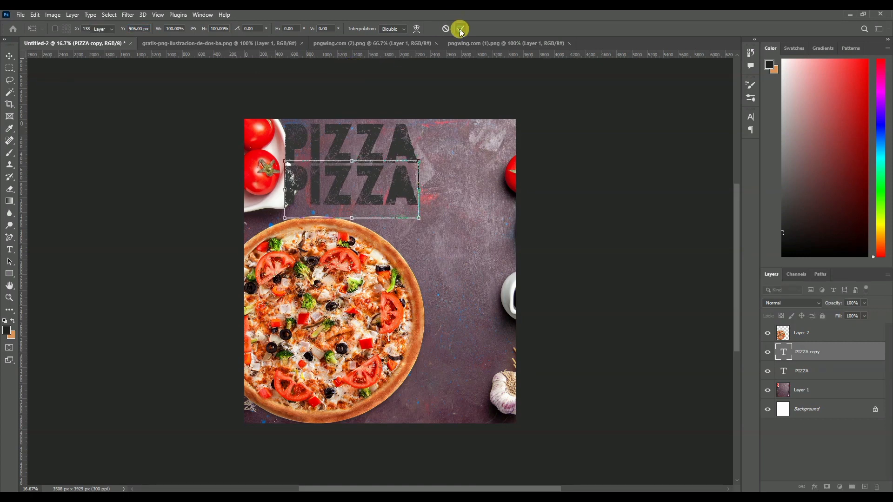
left_click(460, 29)
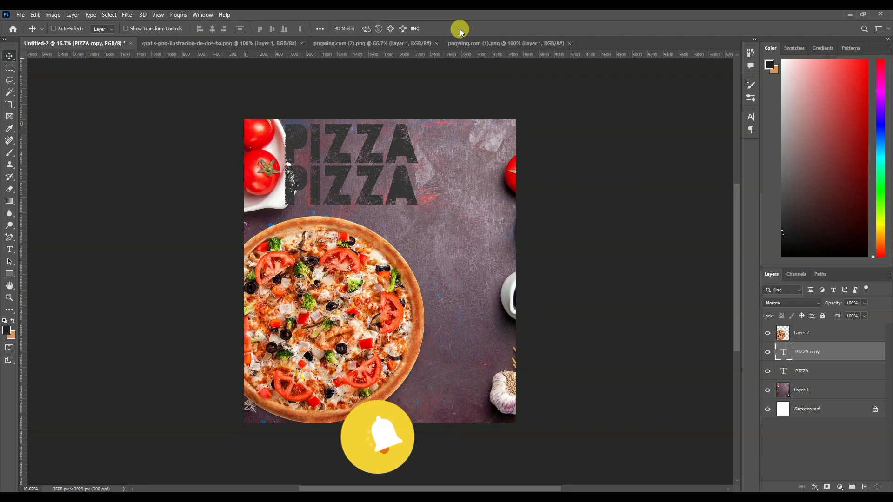
Repeat the duplicate-and-move transform six times to stack evenly spaced PIZZA texts down the canvas.
key("ctrl+alt+shift+t")
key("ctrl+alt+shift+t")
key("ctrl+alt+shift+t")
key("ctrl+alt+shift+t")
key("ctrl+alt+shift+t")
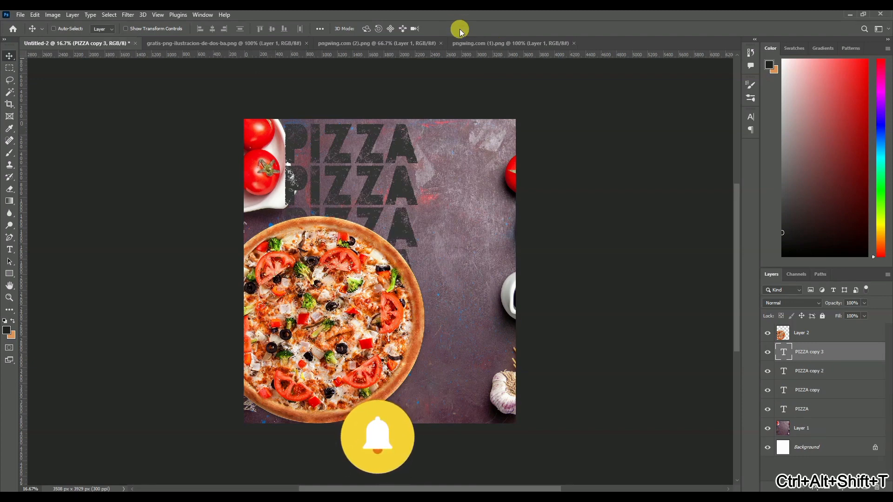
key("ctrl+alt+shift+t")
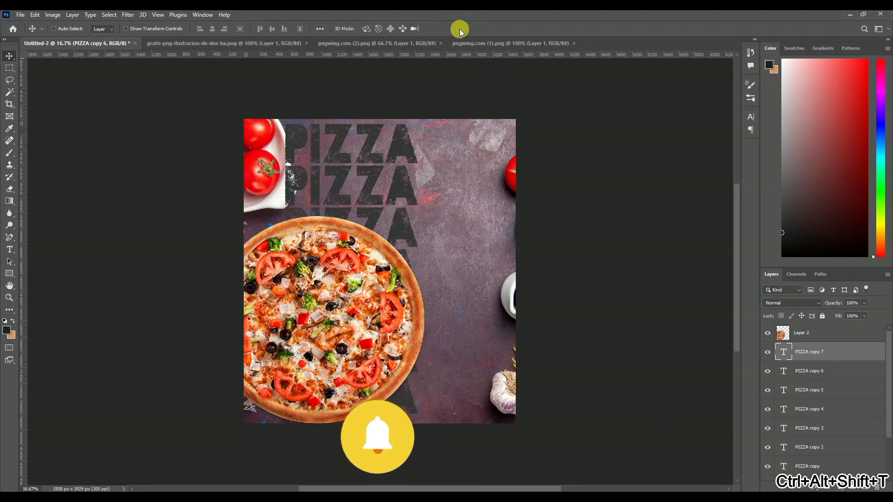
Scale the pizza image on Layer 2 down to about 91% and shift it slightly upward.
left_click(394, 285)
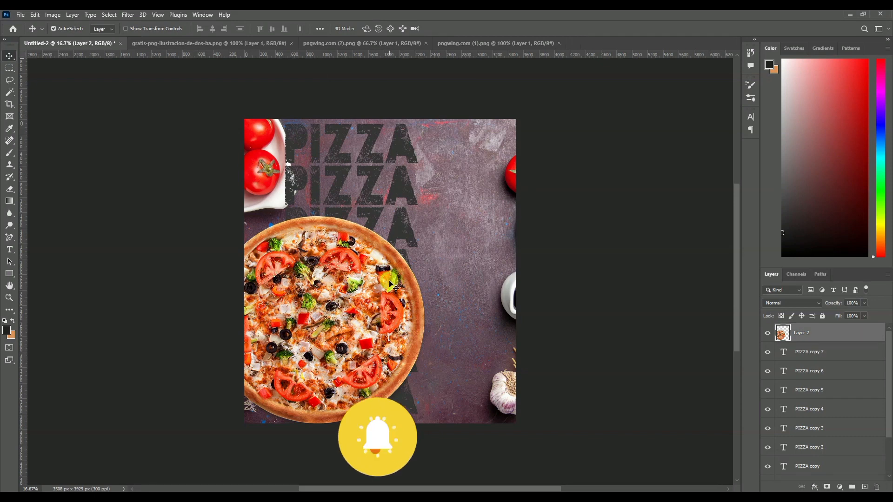
key("F5")
key("t")
left_click(10, 70)
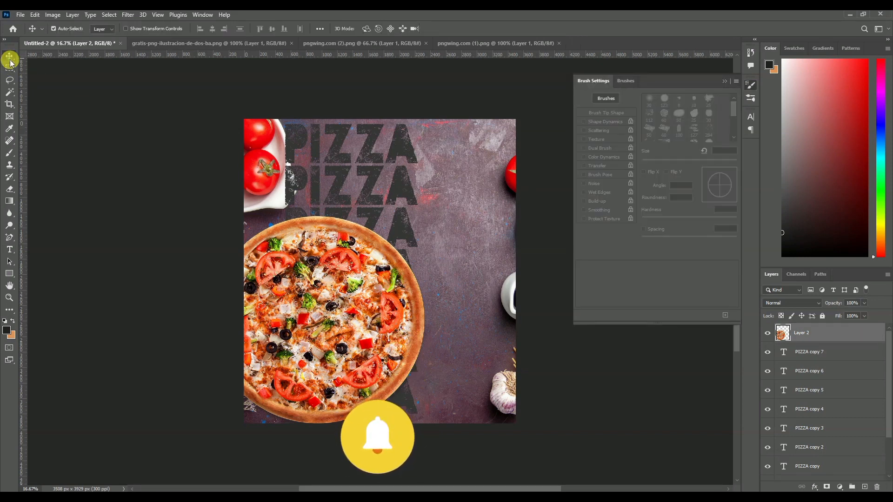
key("ctrl+t")
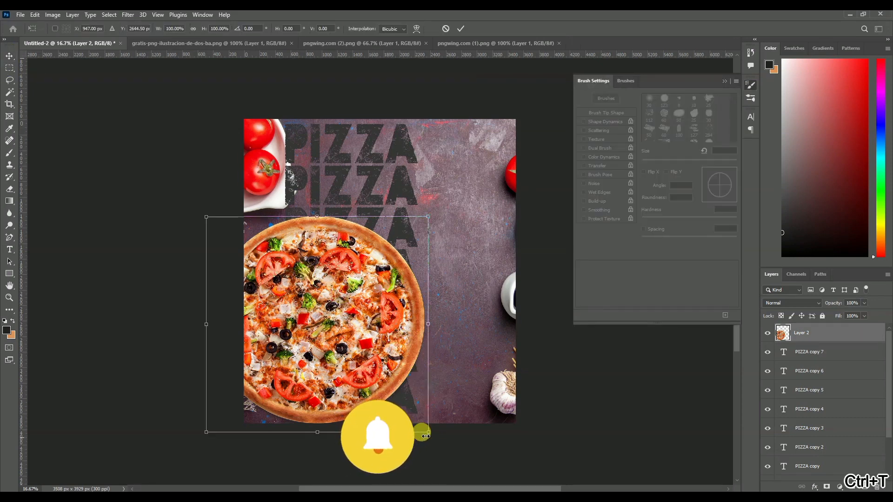
left_click_drag(425, 432, 405, 413)
left_click_drag(350, 345, 354, 345)
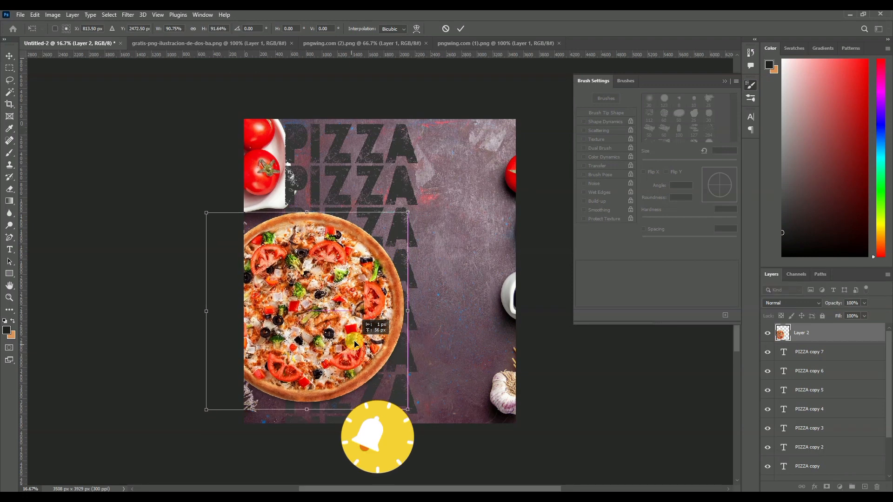
Rasterize the original PIZZA text layer and all its copies and merge them into one layer.
left_click(822, 352)
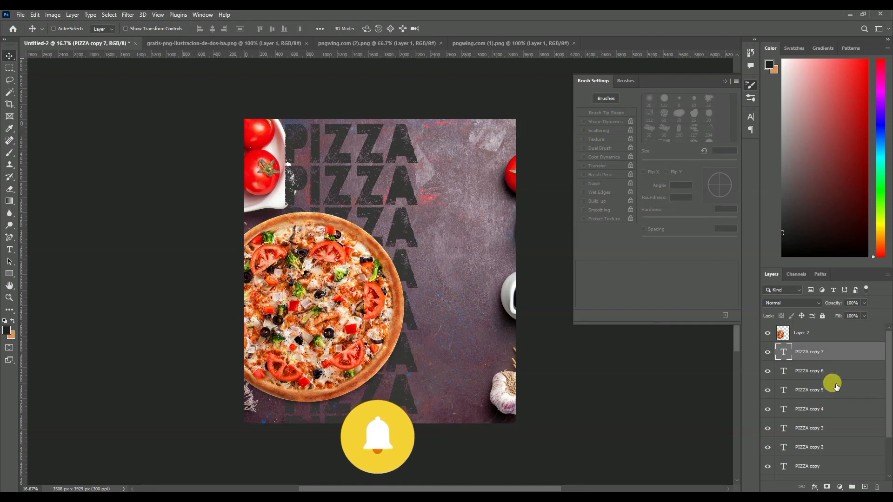
left_click(832, 378, "shift")
left_click(827, 393, "shift")
left_click(827, 413, "shift")
left_click(826, 426, "shift")
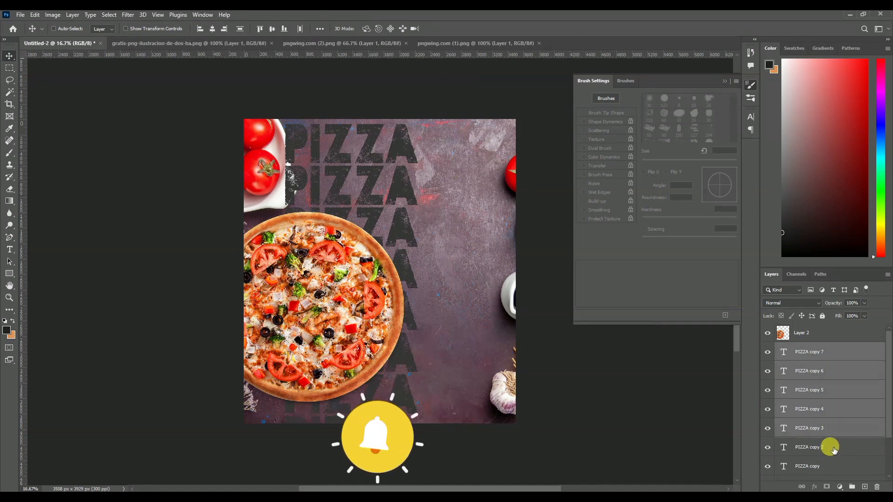
left_click(833, 448, "shift")
left_click(824, 464, "shift")
left_click_drag(886, 420, 890, 462)
left_click(807, 440, "shift")
right_click(817, 400)
left_click(819, 400)
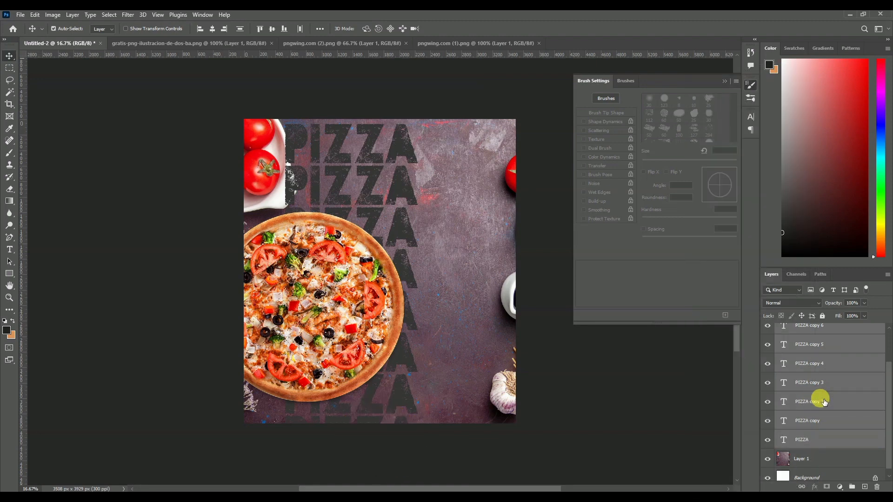
right_click(824, 400)
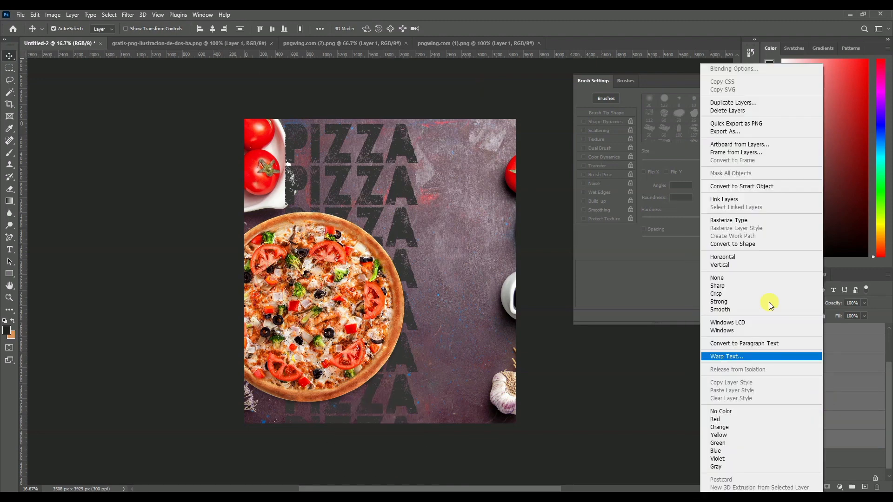
left_click(763, 222)
key("ctrl+e")
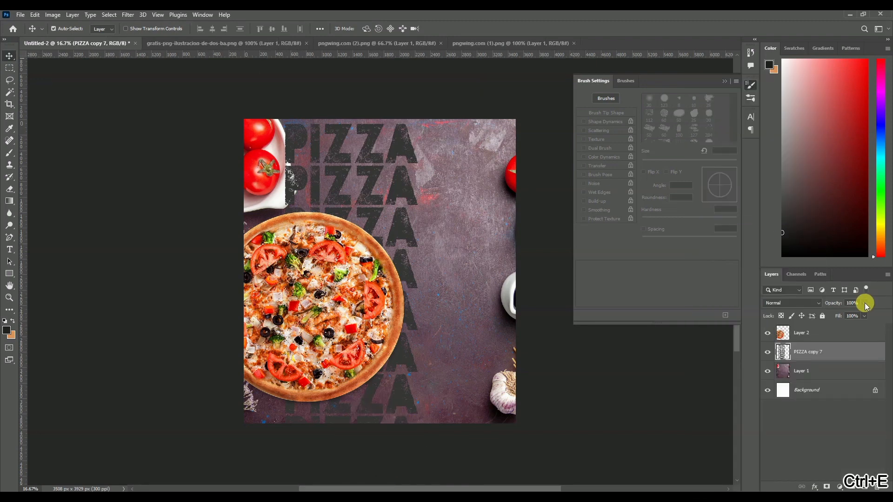
Lower the opacity of the merged PIZZA text layer to 68%.
mouse_move(855, 315)
left_mouse_down()
mouse_move(841, 313)
mouse_move(850, 312)
left_mouse_up()
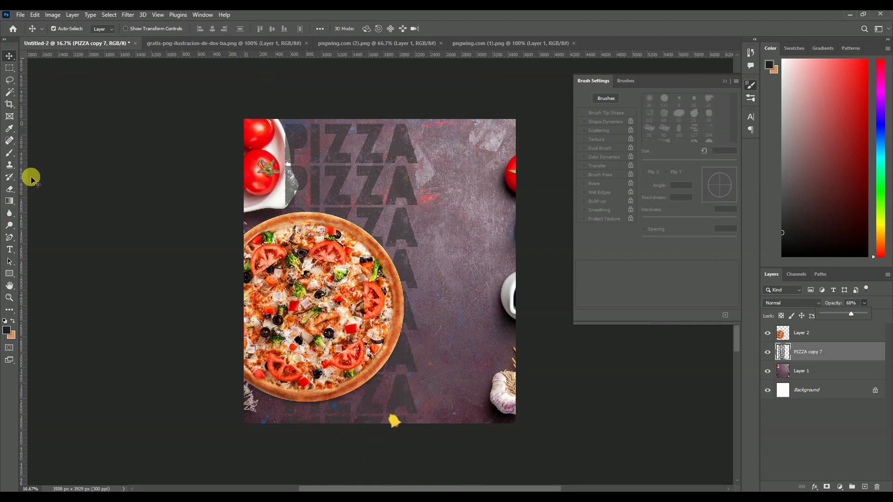
left_click(9, 250)
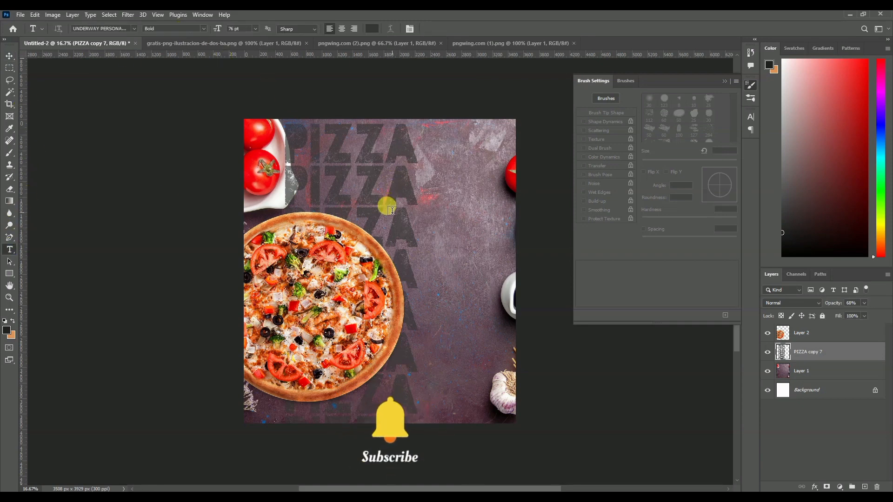
left_click(8, 58)
Rotate the merged PIZZA text about 7.3° clockwise and shift it slightly left.
key("ctrl+t")
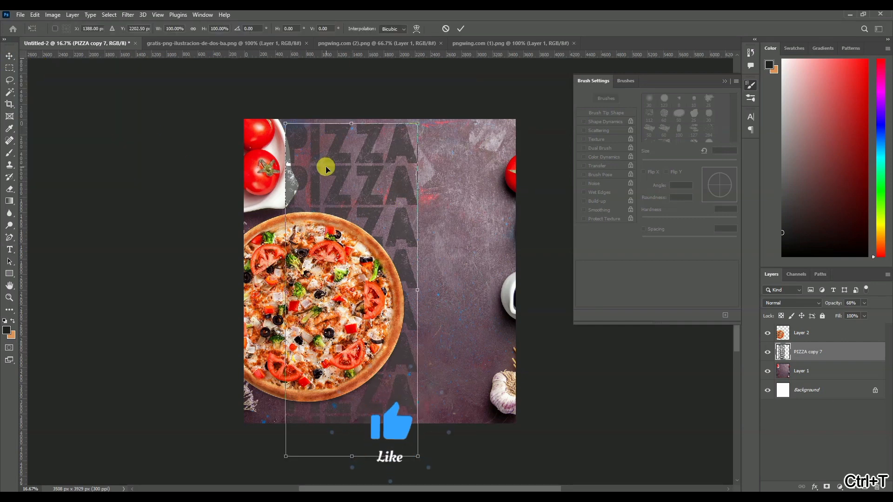
left_click_drag(326, 168, 305, 163)
left_click_drag(407, 98, 428, 118)
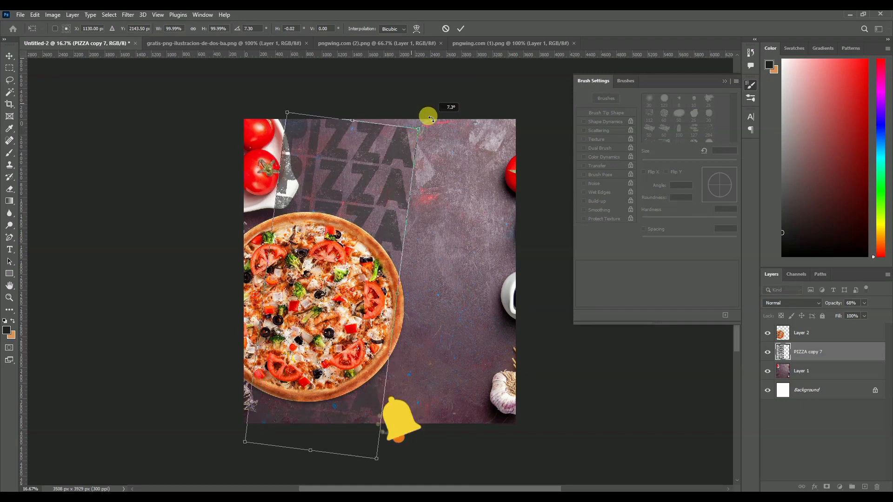
left_click_drag(369, 203, 364, 206)
left_click(458, 29)
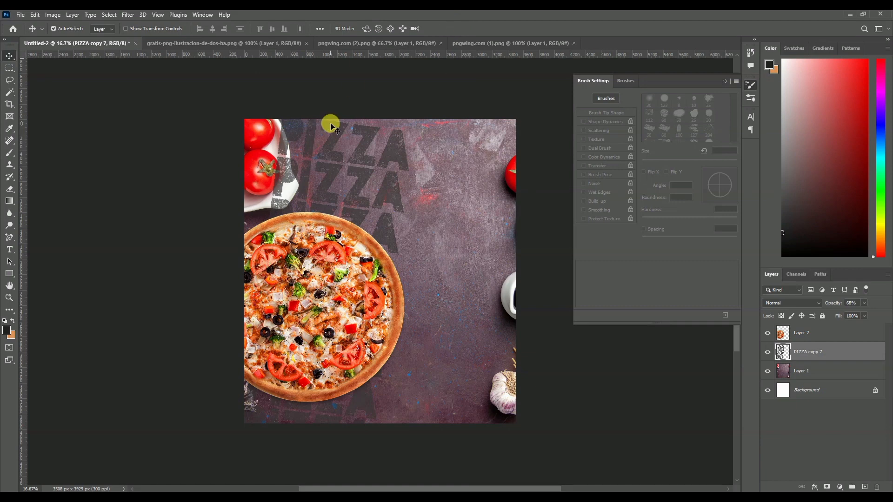
Shift the background image on Layer 1 slightly right and down, and stretch its height upward to about 101.4%.
mouse_move(335, 142)
left_mouse_down()
mouse_move(351, 145)
mouse_move(323, 143)
mouse_move(347, 148)
left_mouse_up()
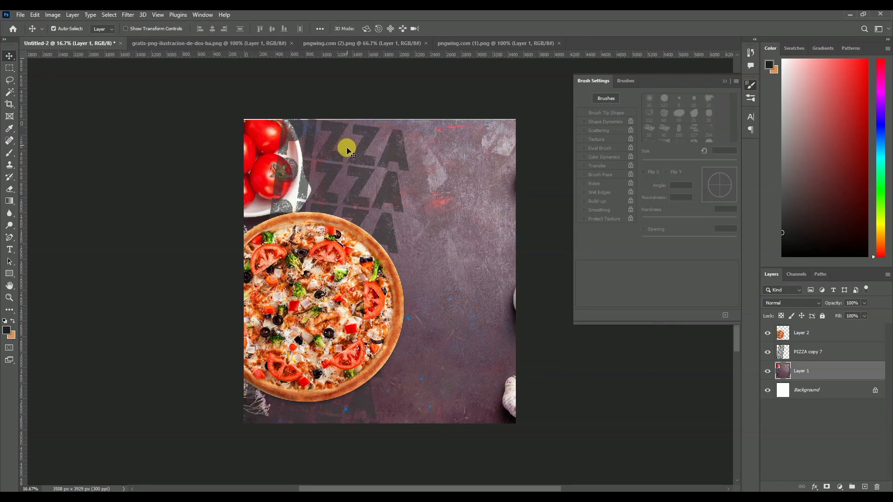
key("ctrl+t")
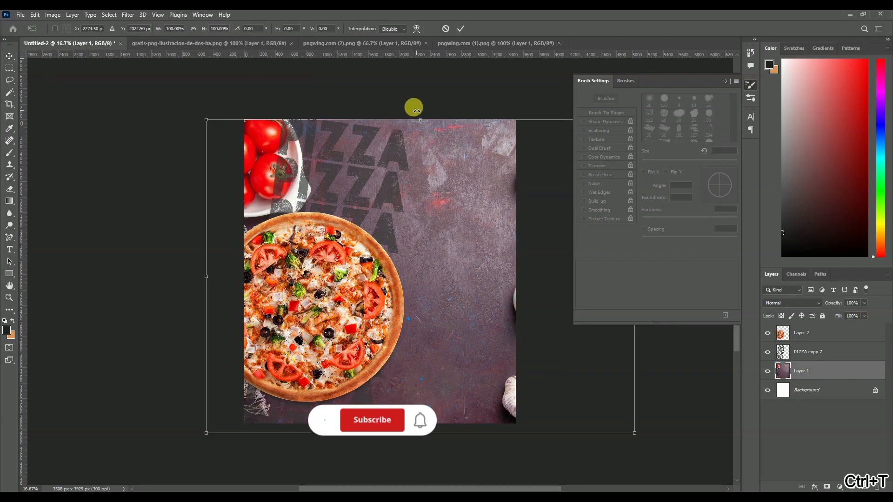
left_click_drag(420, 115, 420, 110)
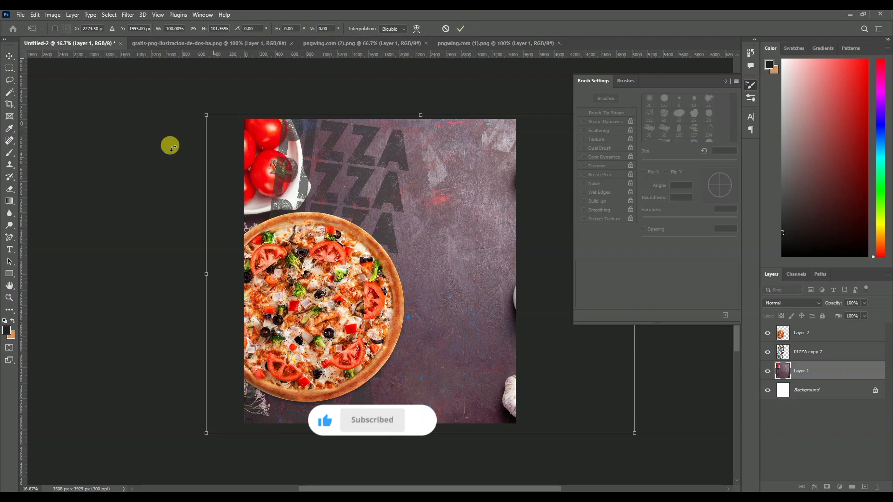
left_click(457, 26)
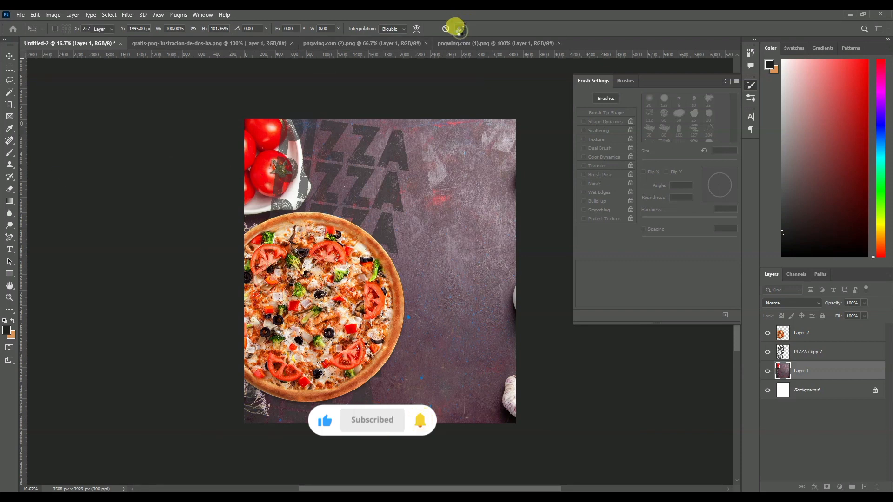
Narrow the PIZZA text pattern to about 93.7% of its width from its right side.
left_click(300, 194)
key("ctrl+t")
left_click_drag(409, 287, 399, 288)
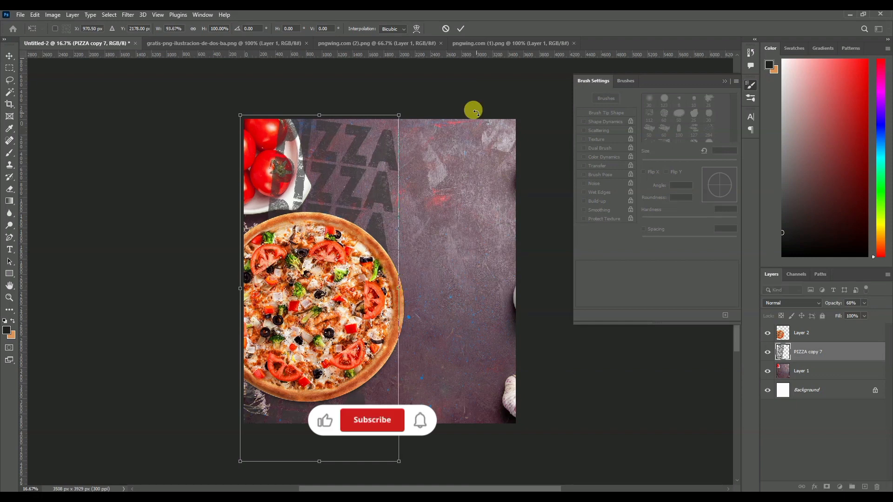
left_click(463, 29)
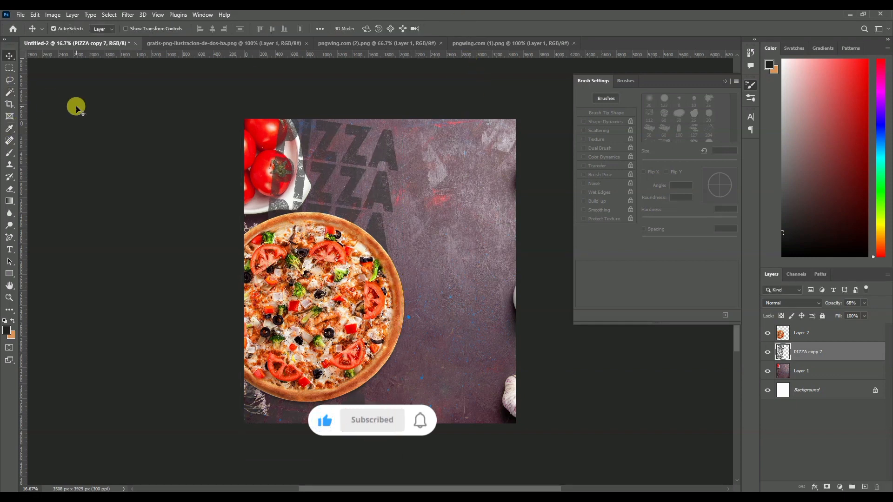
Hide the PIZZA text layer and try to select the tomato plate with the Magic Wand.
left_click(768, 352)
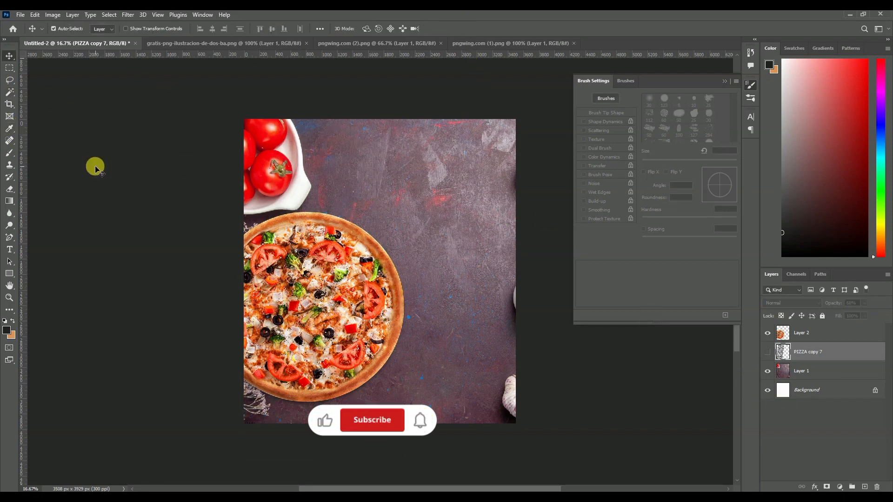
left_click(13, 95)
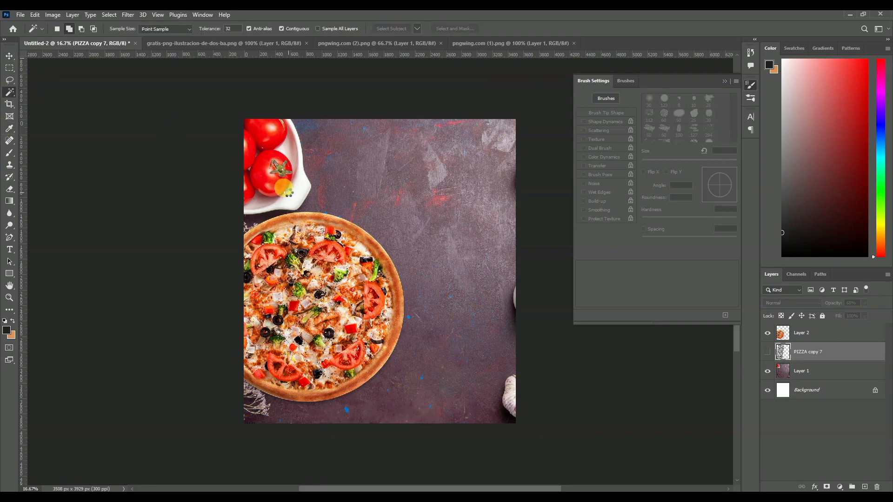
left_click(283, 189)
key("ctrl+d")
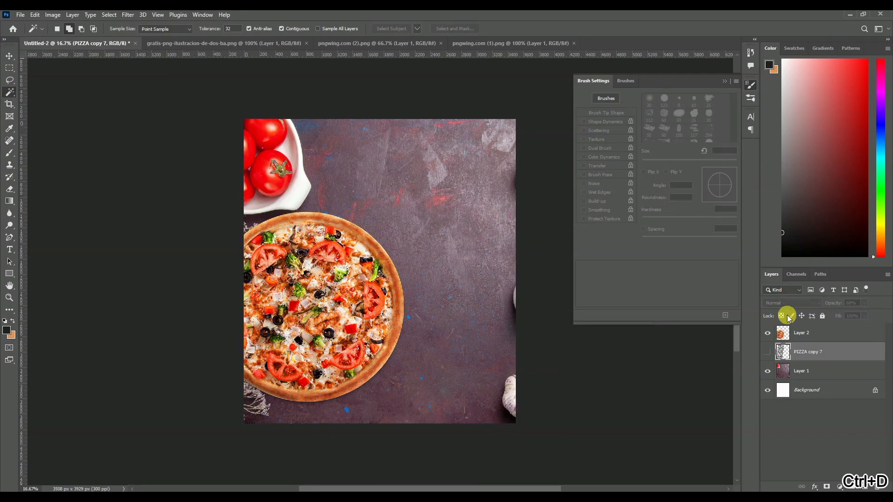
Copy the plate's white area from Layer 1 to a new layer and place it above the PIZZA text layer.
left_click(809, 372)
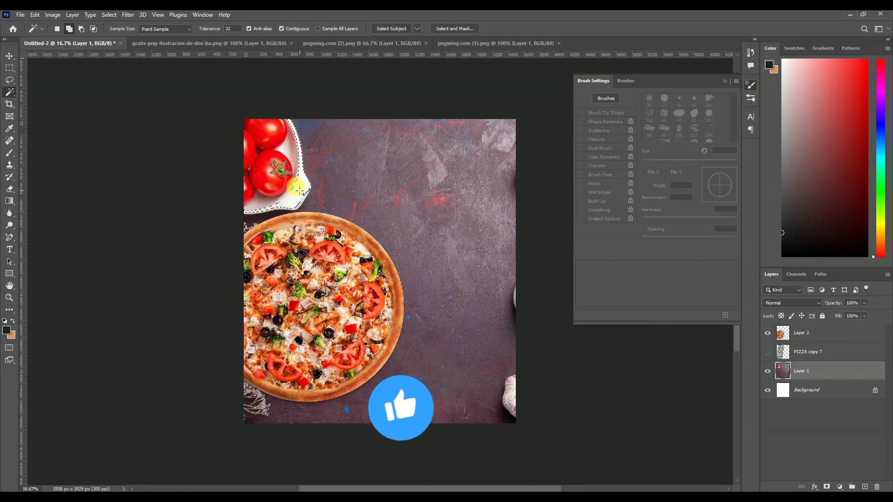
key("ctrl+j")
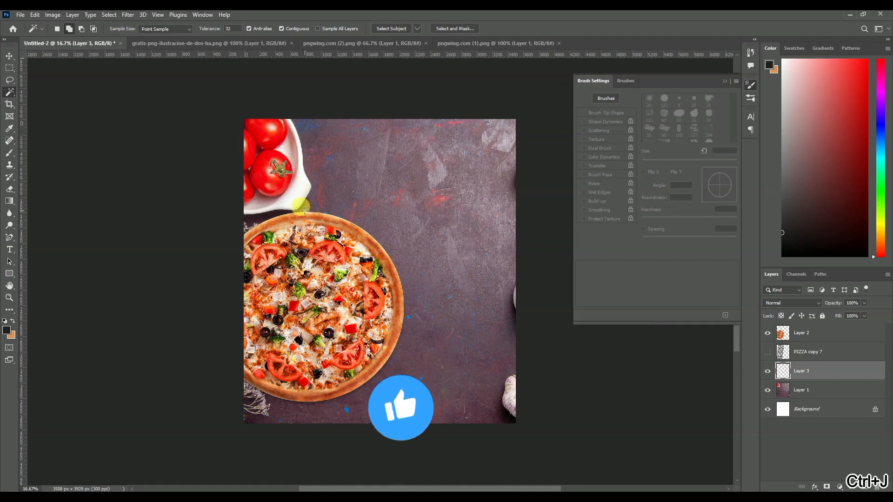
left_click_drag(811, 365, 814, 348)
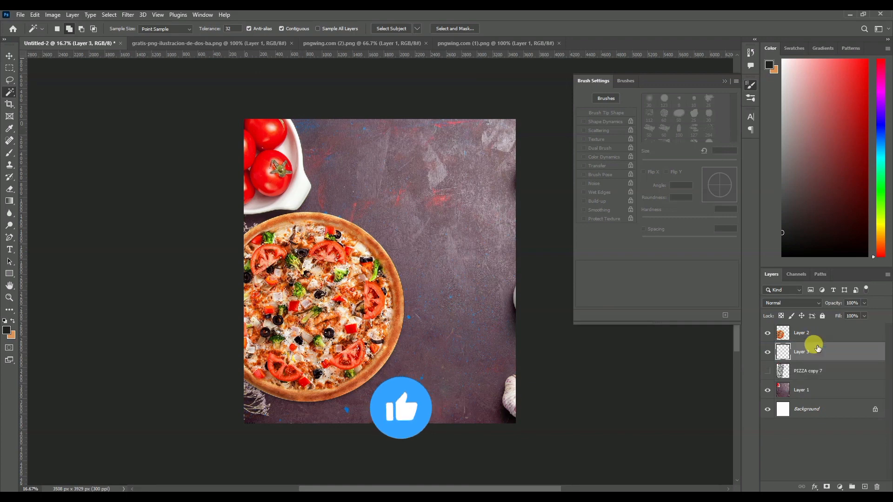
left_click(768, 371)
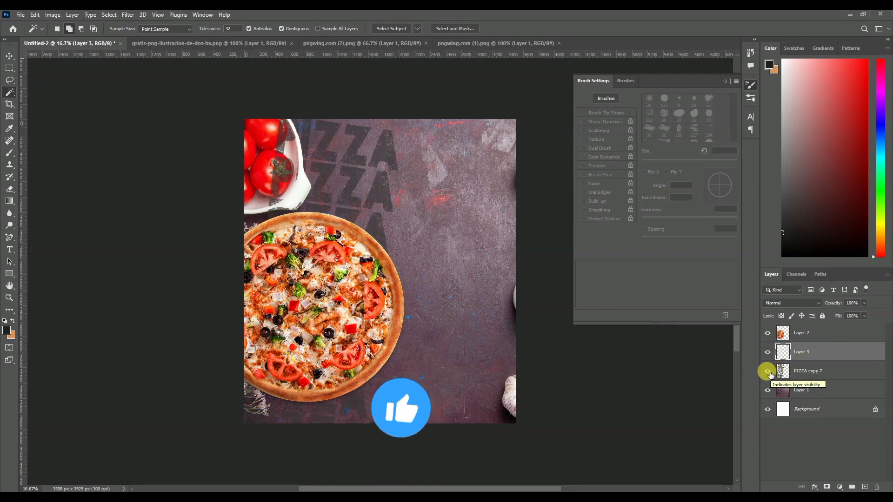
key("ctrl+z")
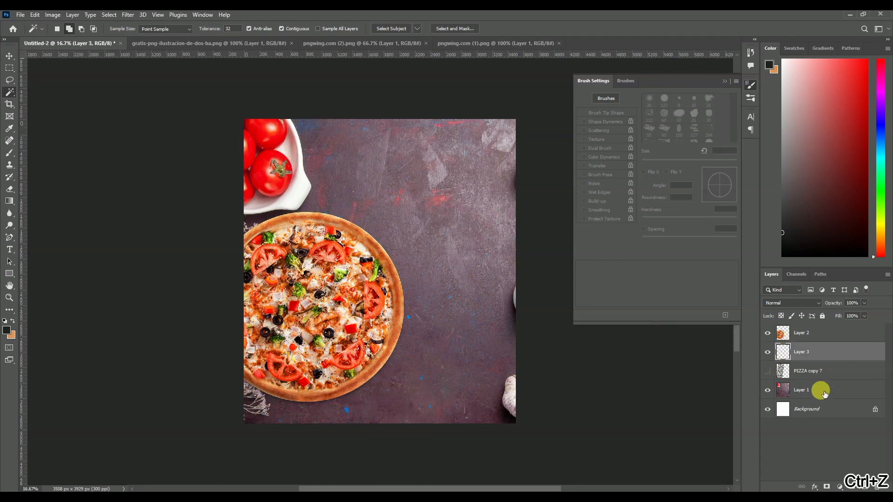
Try to select the tomatoes on Layer 1 with the Object Selection tool.
left_click(791, 398)
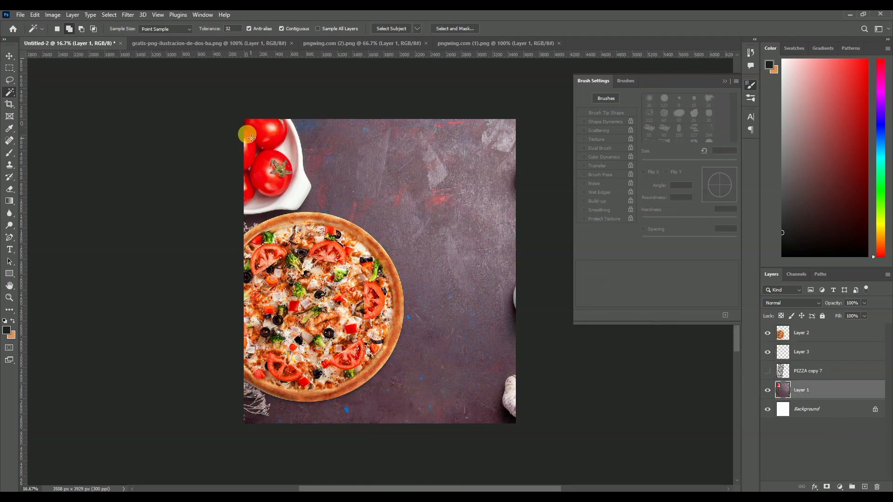
left_click(10, 103)
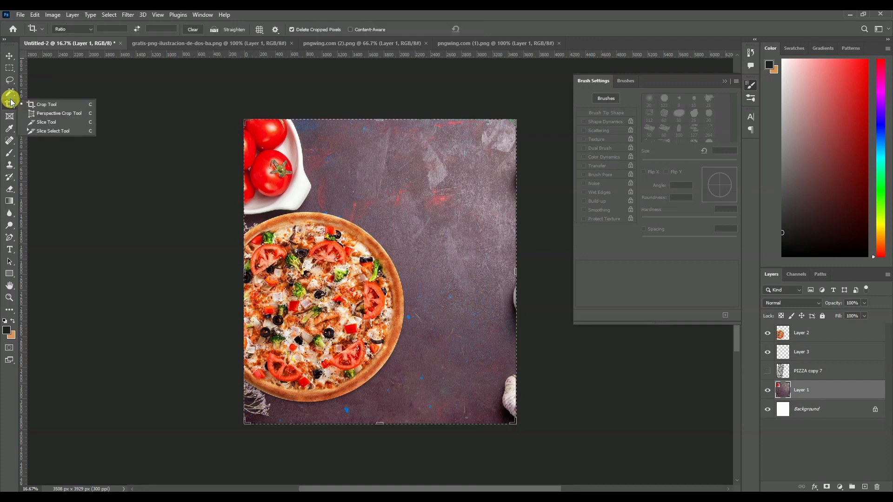
left_click(12, 95)
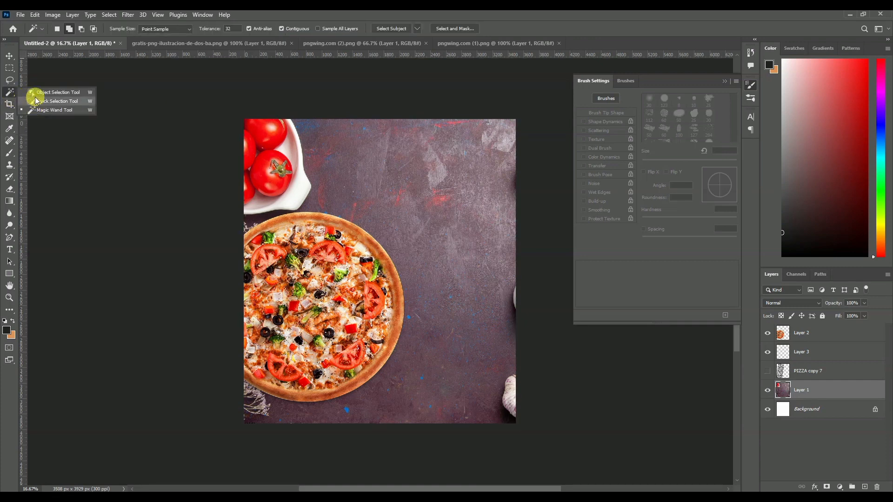
left_click(44, 97)
key("shift+w")
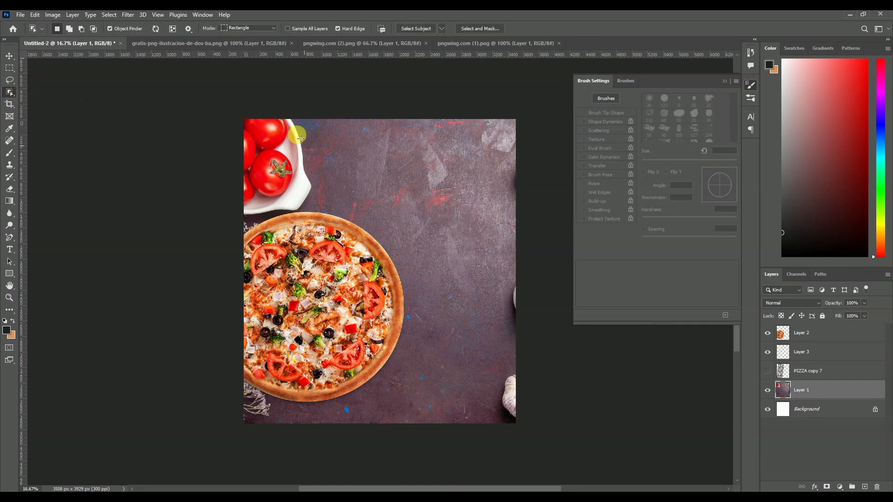
left_click_drag(258, 125, 286, 154)
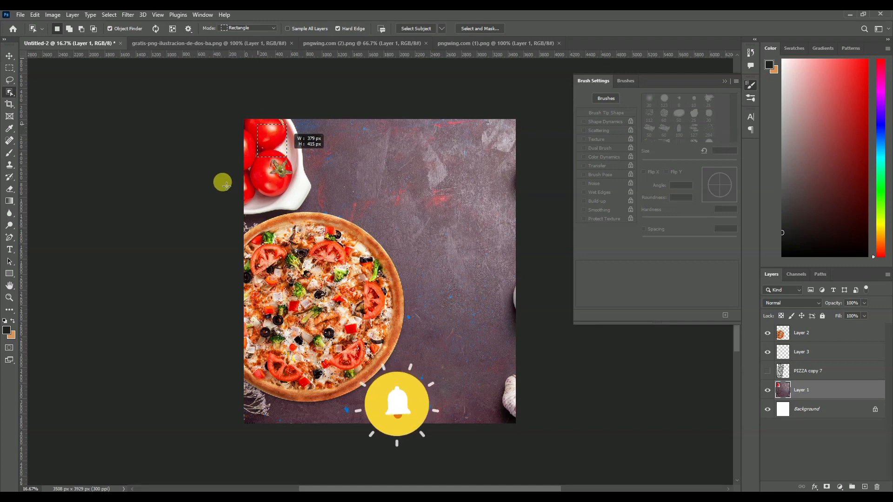
key("ctrl+d")
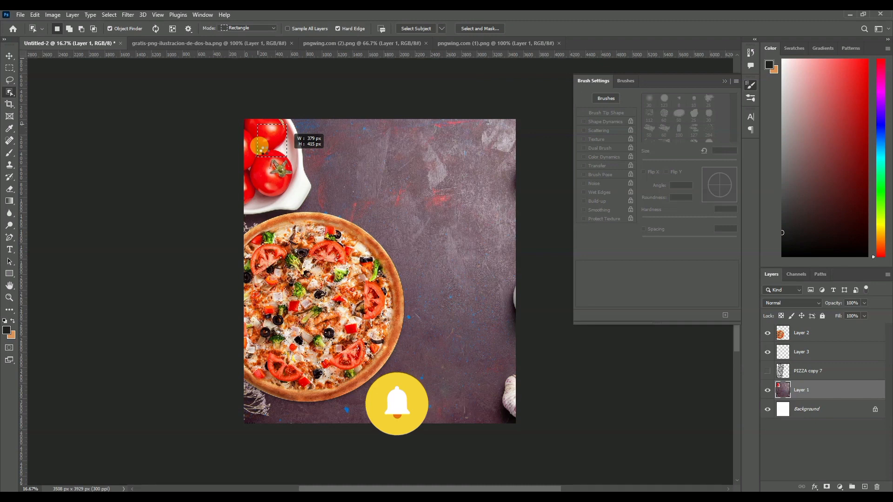
left_click_drag(260, 147, 262, 150)
Quick-select the whole tomato plate on Layer 1, copy it to a new layer and place that above the PIZZA text layer.
left_click(9, 92)
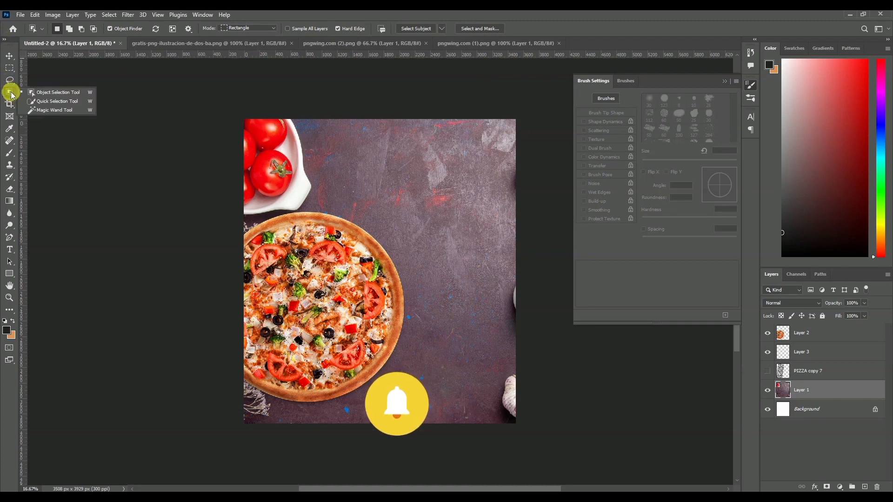
left_click(41, 101)
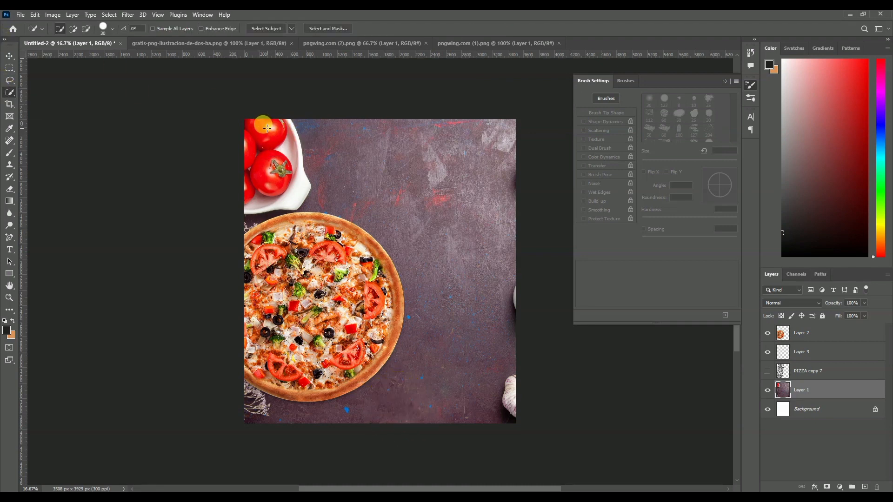
mouse_move(284, 160)
left_mouse_down()
mouse_move(299, 176)
mouse_move(261, 192)
left_mouse_up()
key("F5")
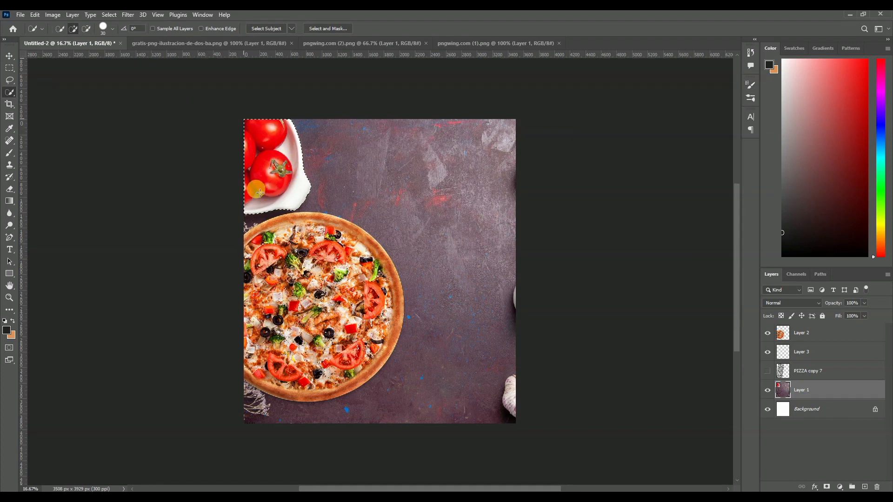
key("j")
key("F5")
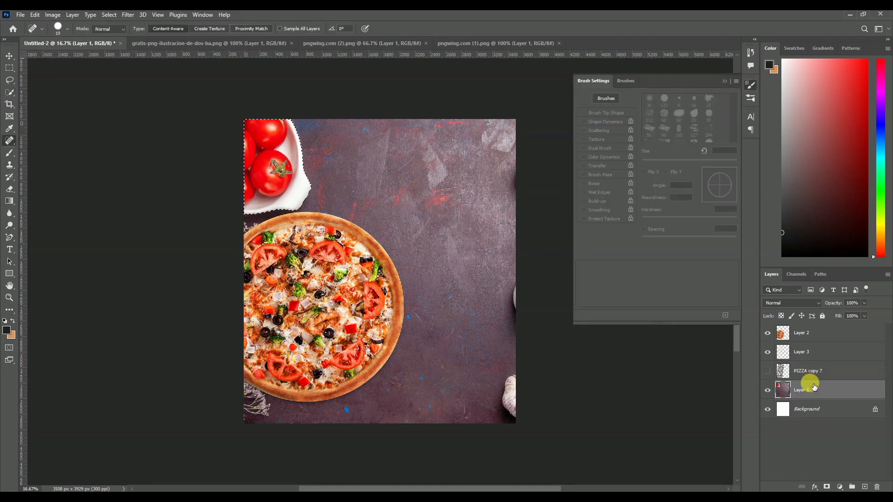
key("F5")
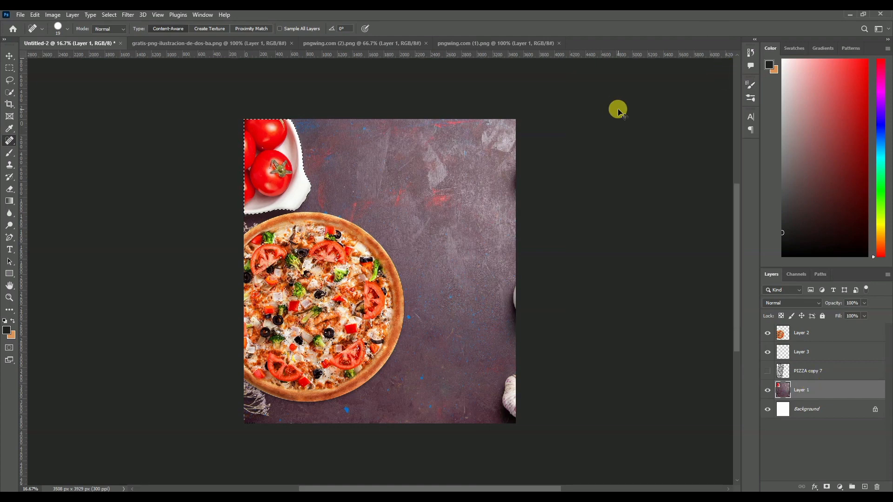
key("ctrl+j")
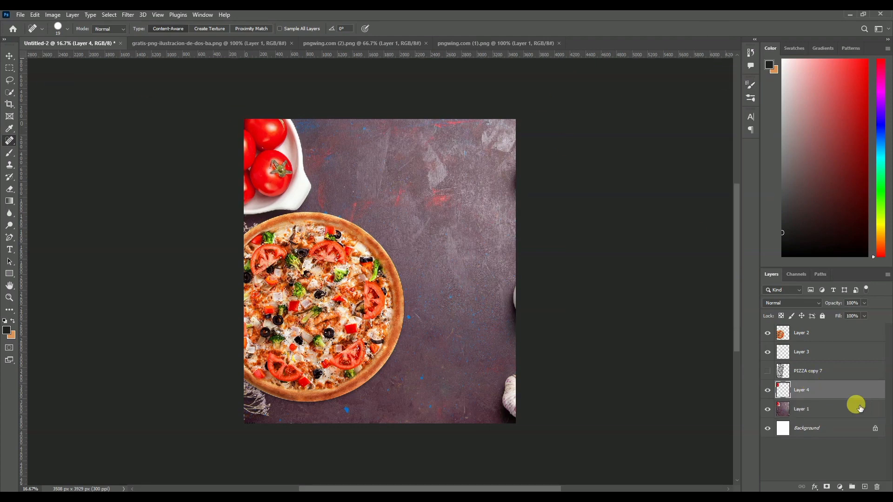
left_click_drag(856, 391, 779, 356)
Delete Layer 3 with the incomplete plate copy and show the PIZZA text layer again.
left_click(802, 353)
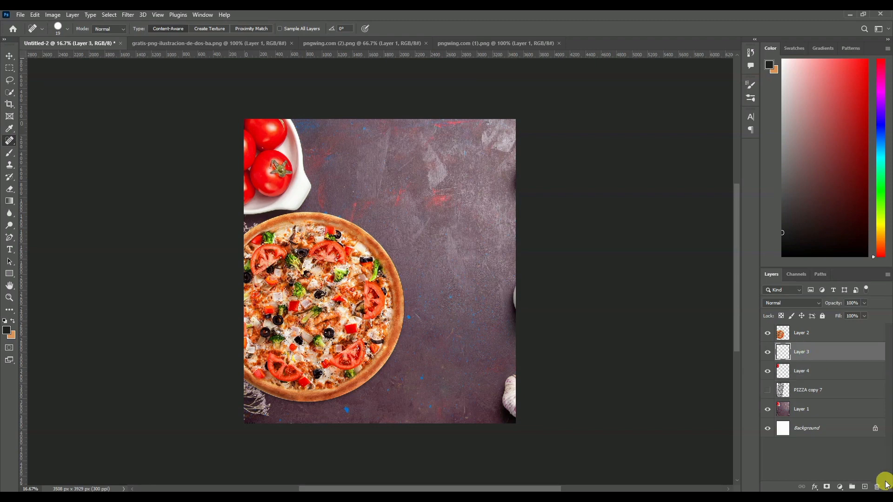
left_click(877, 487)
left_click(409, 194)
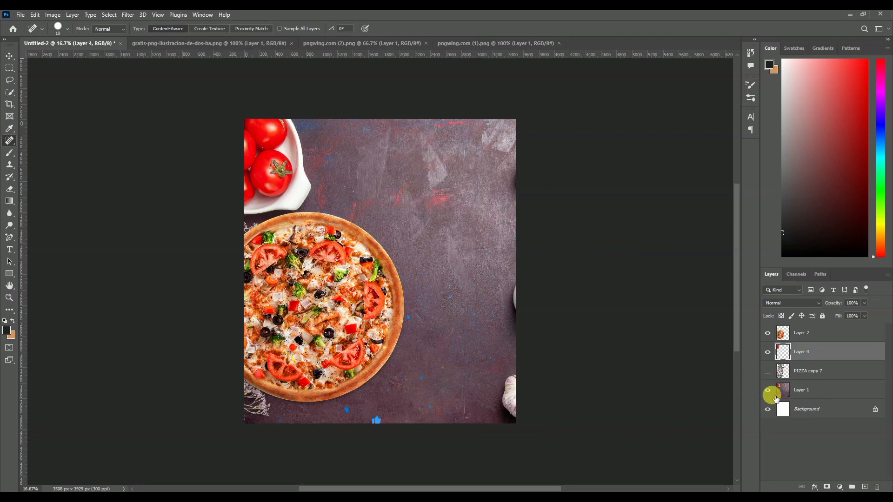
left_click(768, 371)
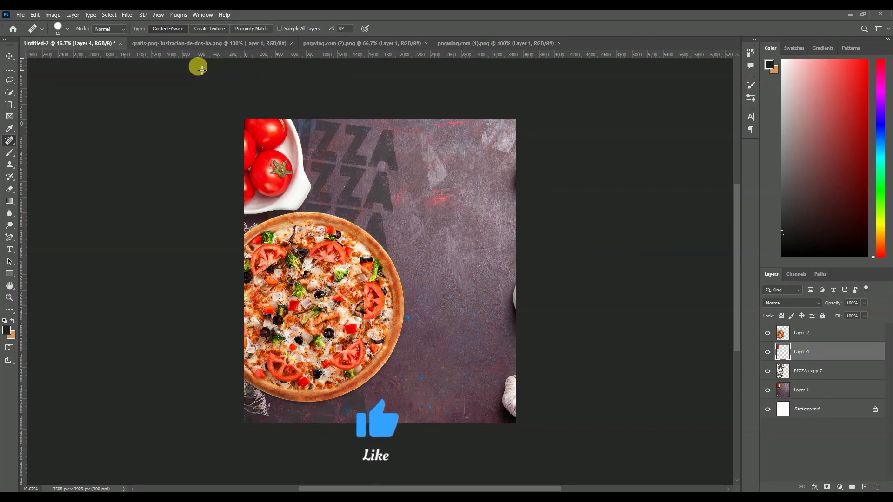
Add a new text line reading PIZZA on the empty background beside the pizza image.
left_click(9, 249)
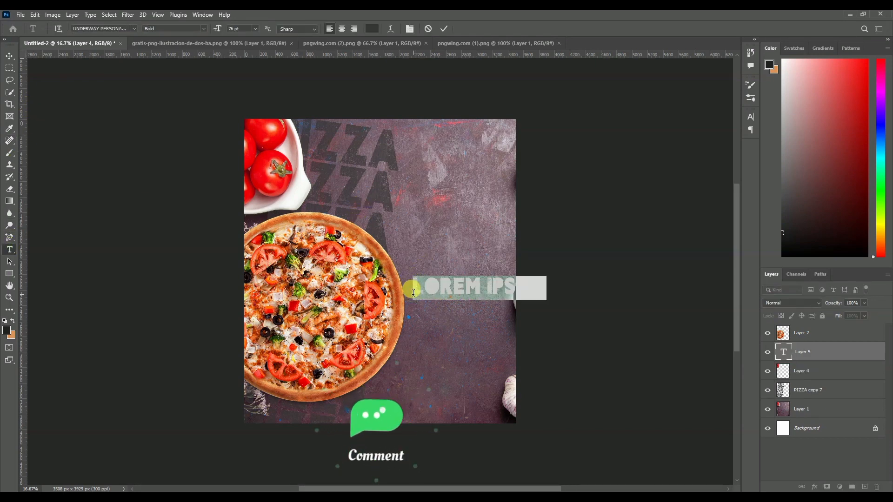
key("BackSpace")
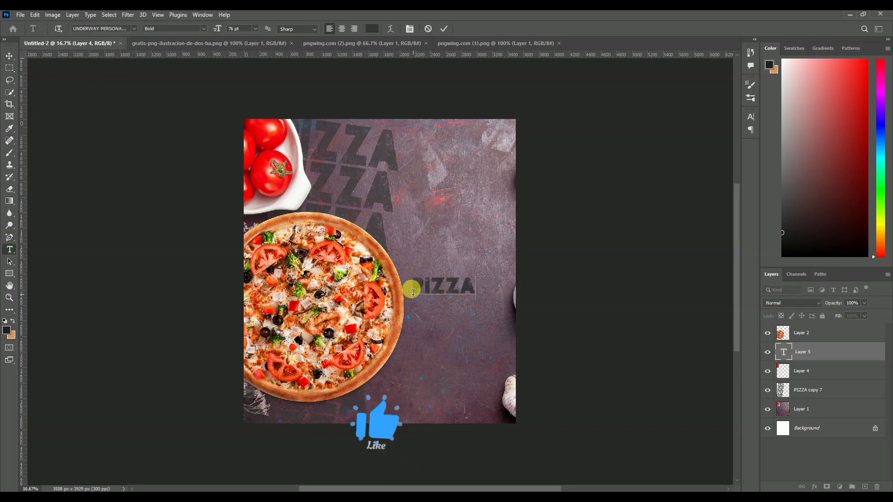
left_click_drag(446, 315, 434, 276)
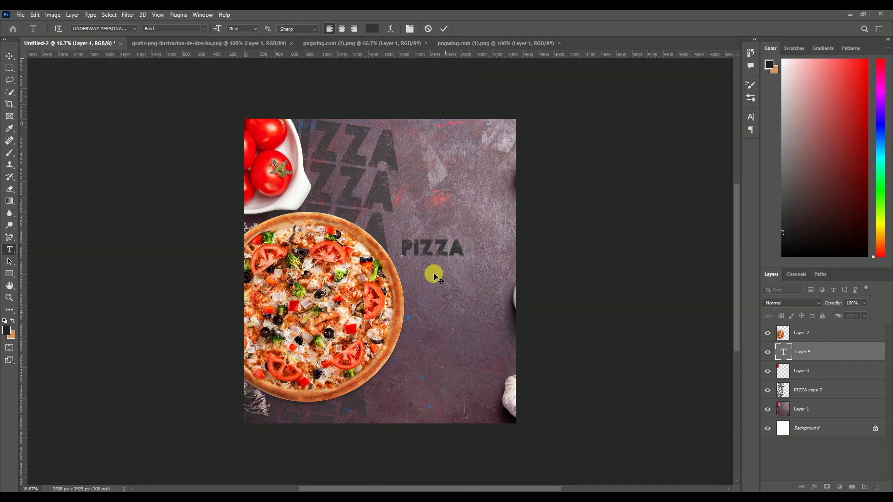
Enlarge the new PIZZA text to 141 pt and arrange it and the pizza image side by side without overlap.
key("ctrl+a")
left_click(215, 30)
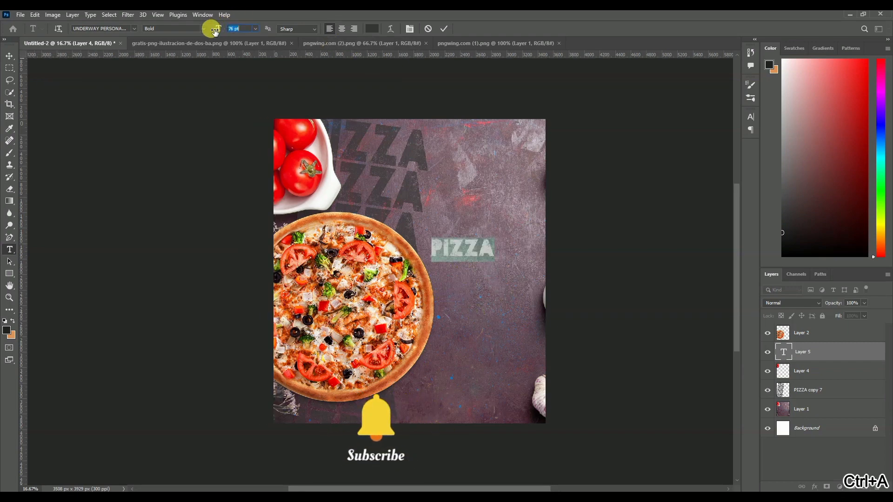
left_click_drag(215, 30, 245, 26)
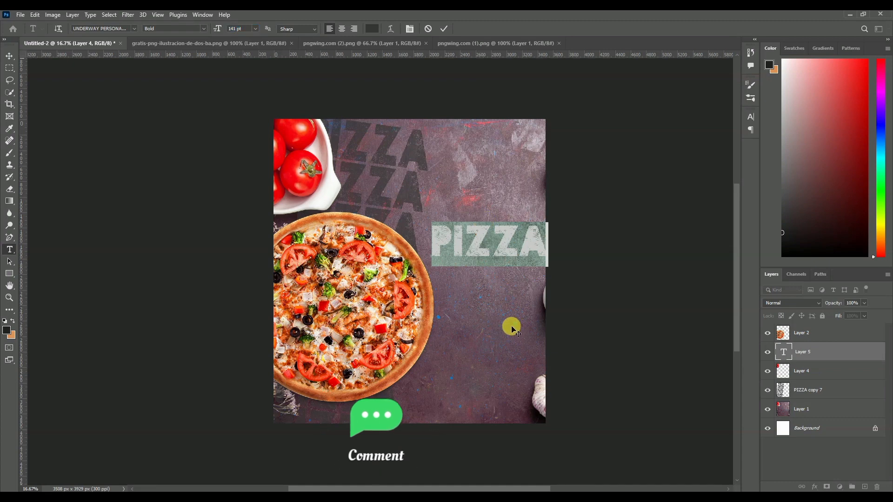
left_click_drag(512, 330, 509, 363)
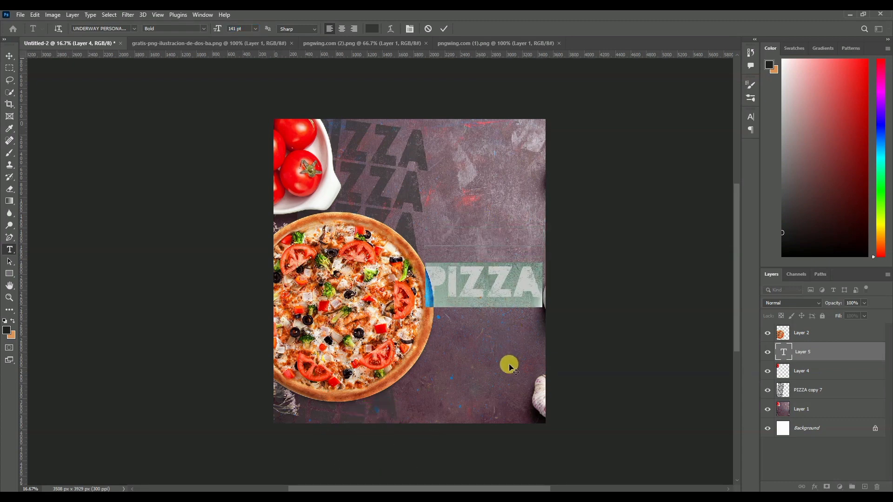
left_click(10, 58)
left_click_drag(333, 323, 321, 317)
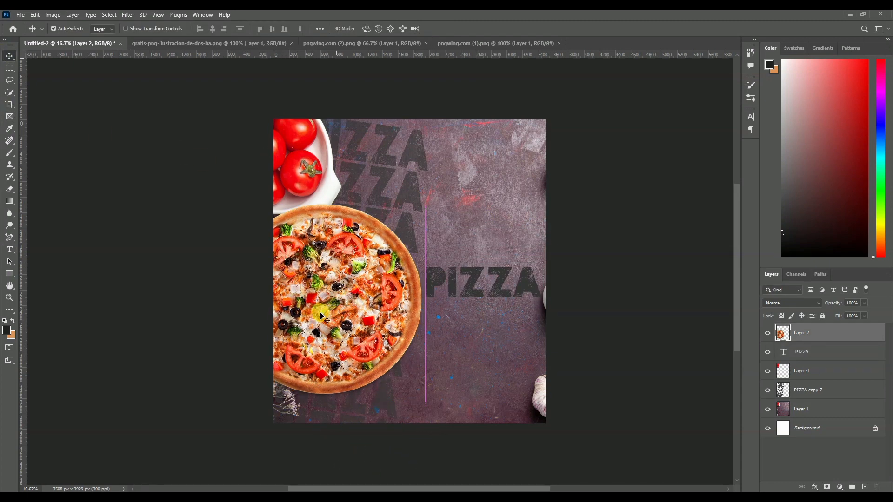
Try the Gill Sans MT Bold Italic font on the large PIZZA text.
left_click(10, 249)
left_click(438, 274)
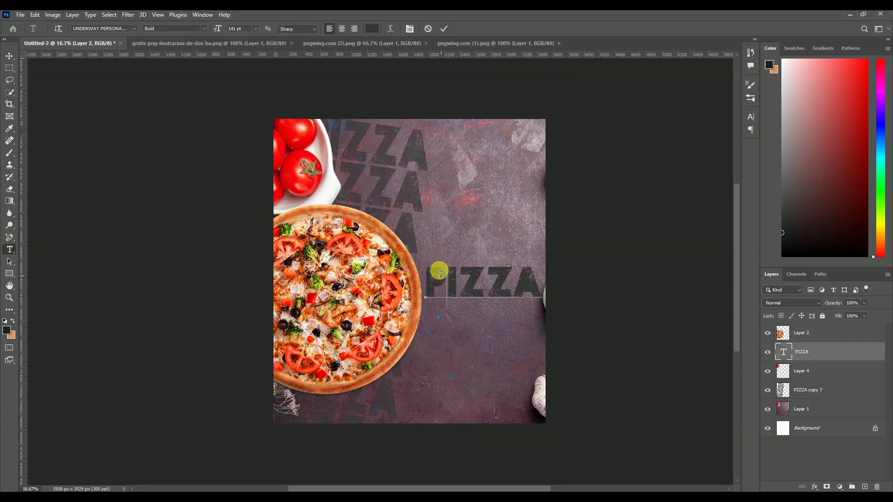
key("ctrl+a")
type("gill")
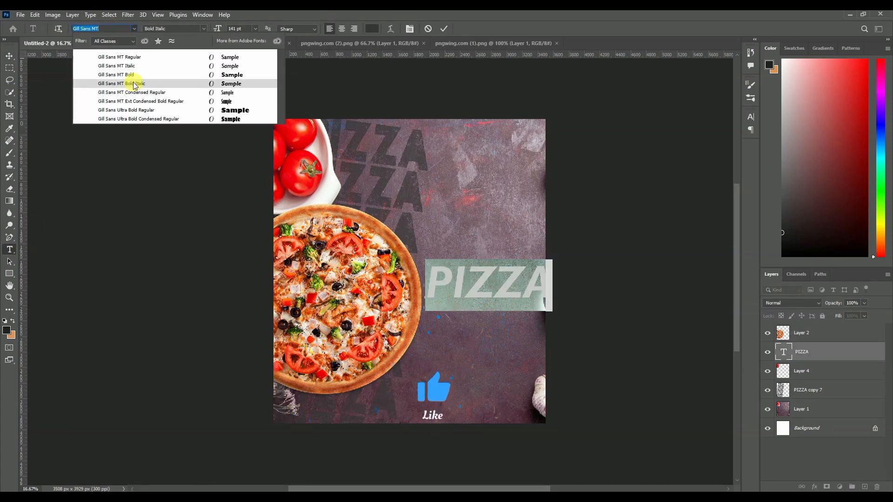
left_click(133, 84)
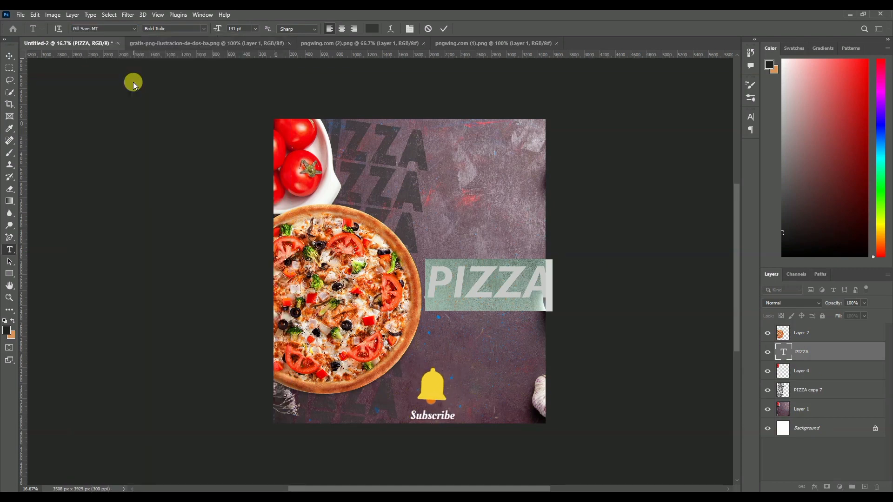
key("Delete")
key("ctrl+z")
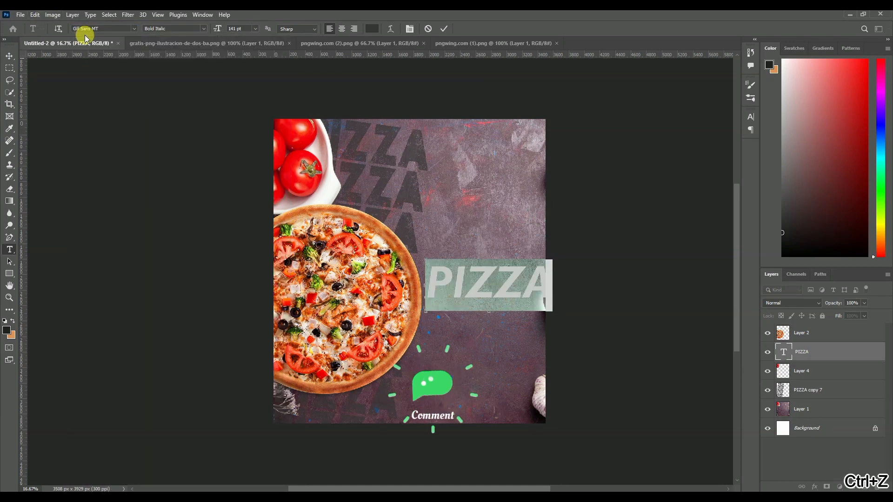
Set the PIZZA text's font to Gila Bold and reduce its size to 118 pt.
left_click(100, 28)
type("gi")
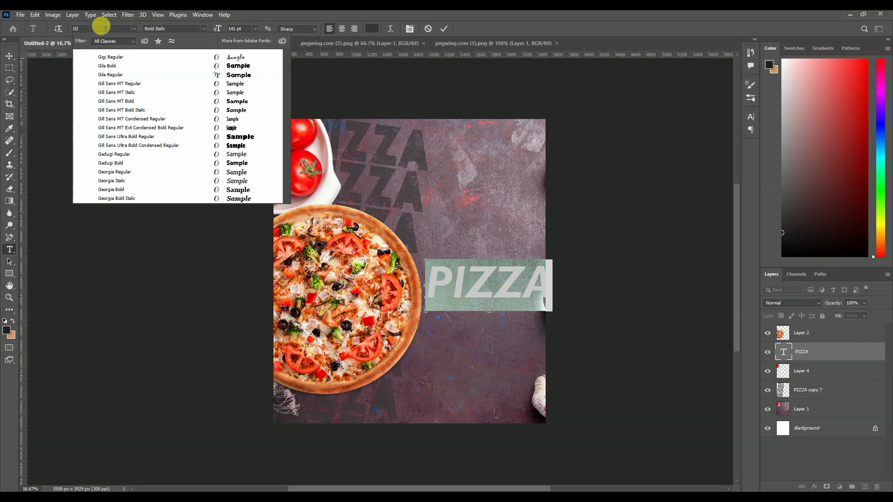
left_click(111, 65)
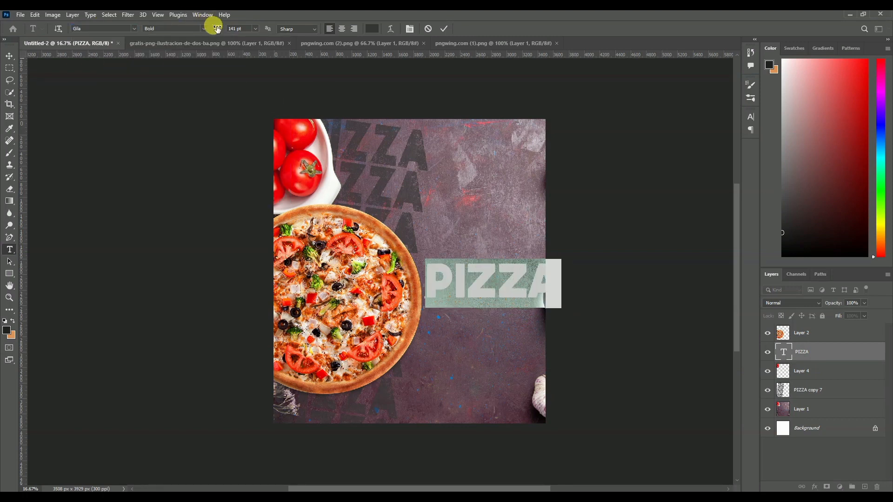
left_click_drag(217, 31, 209, 30)
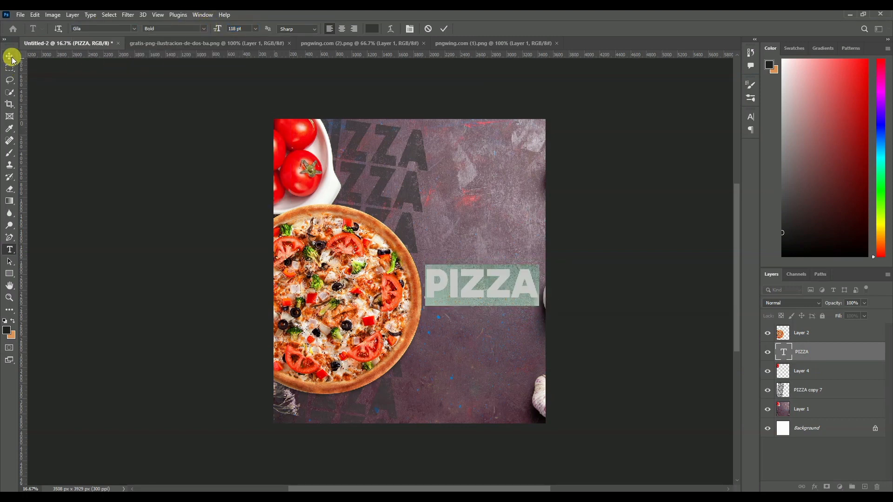
left_click(10, 56)
Change the colour of the large PIZZA text to white (ffffff).
left_click(9, 250)
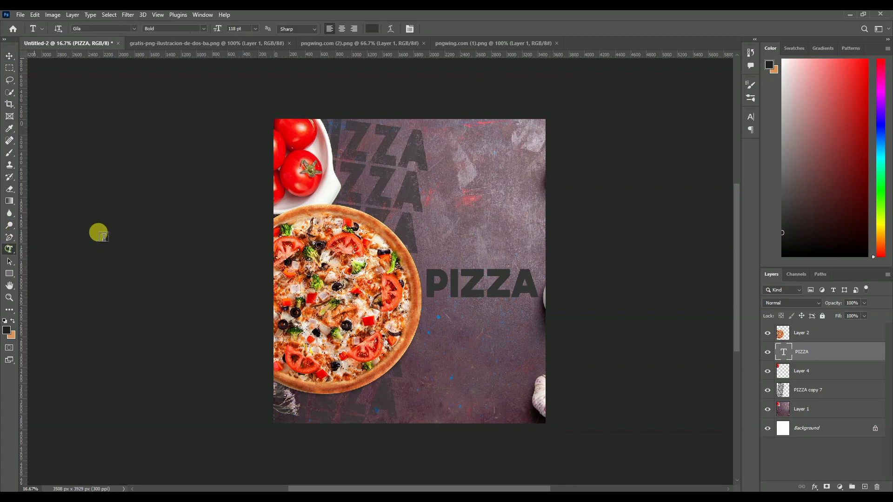
left_click(454, 296)
double_click(454, 297)
left_click(371, 28)
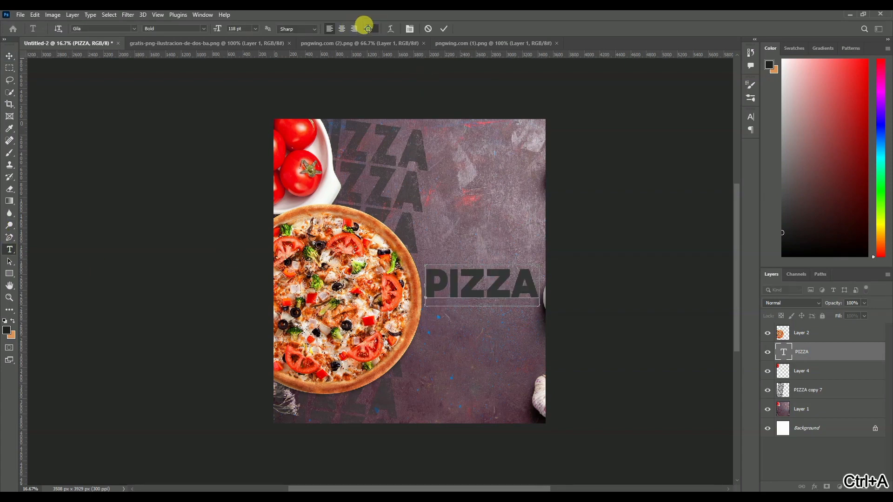
mouse_move(355, 201)
left_mouse_down()
mouse_move(321, 242)
mouse_move(424, 185)
mouse_move(269, 84)
left_mouse_up()
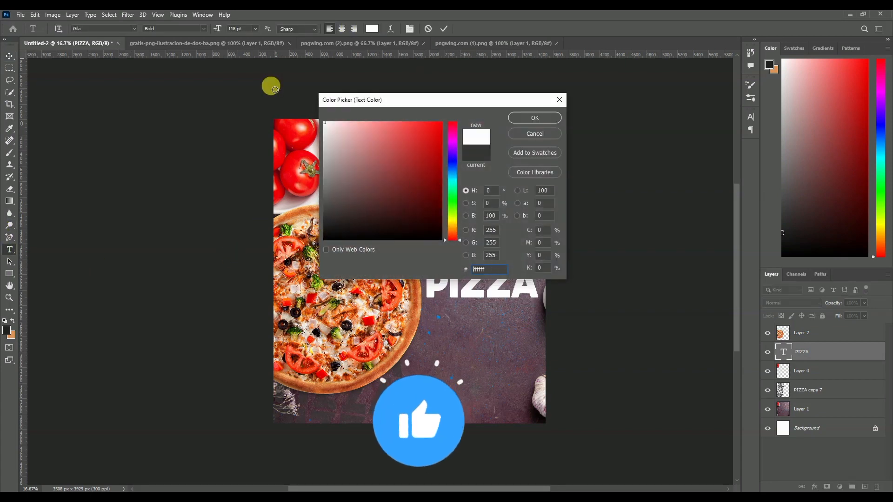
left_click(521, 116)
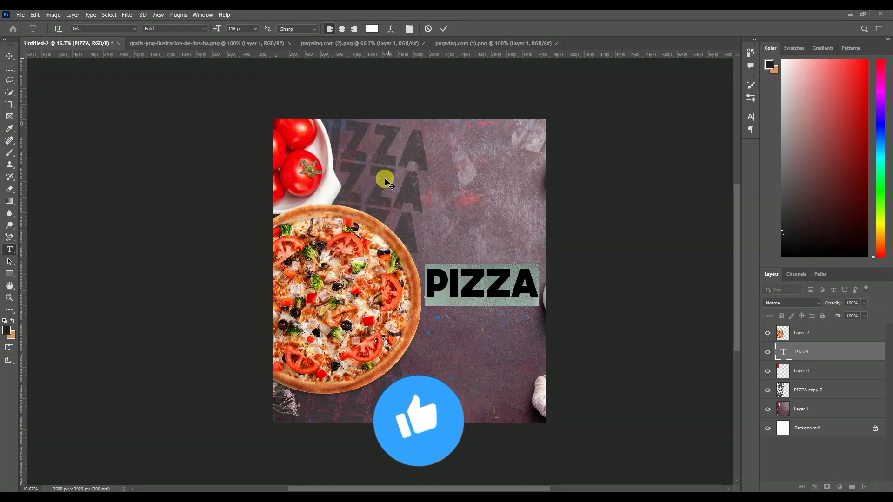
left_click(444, 28)
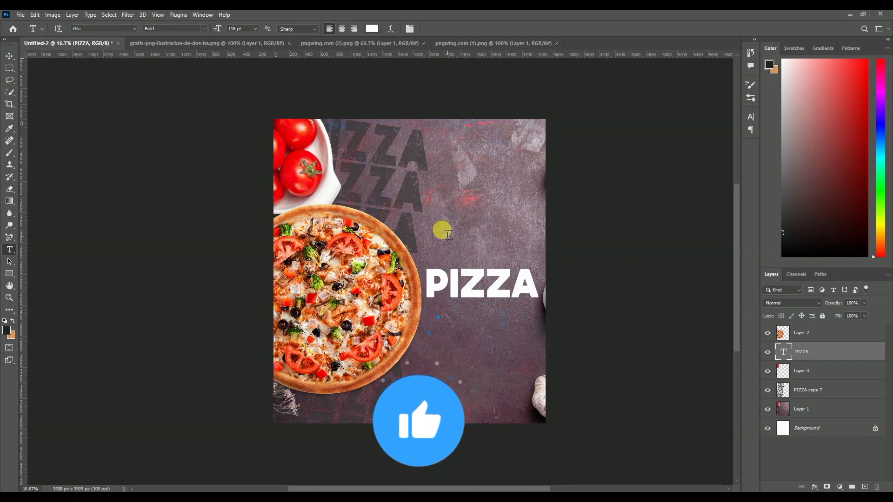
Add a new text line reading Mozzarella above the white PIZZA text, using the Vivaldi Italic font.
left_click(432, 251)
type("M")
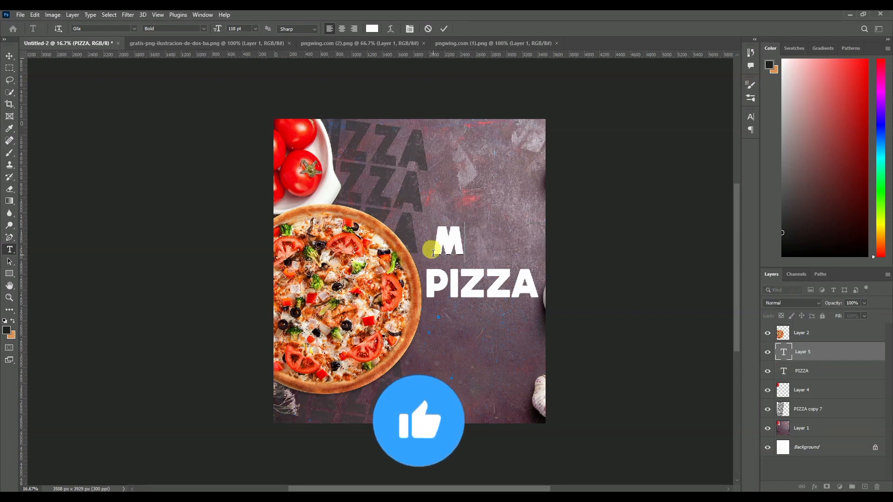
type("OZER")
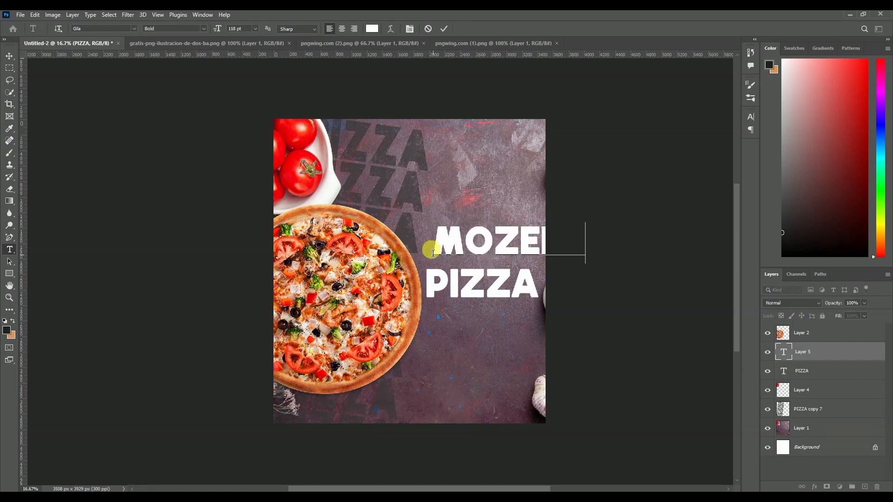
key("ctrl+a")
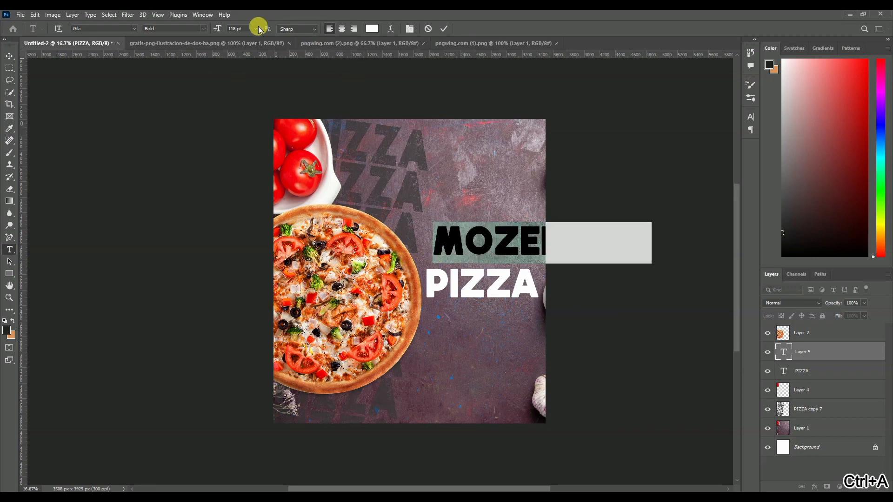
left_click(134, 29)
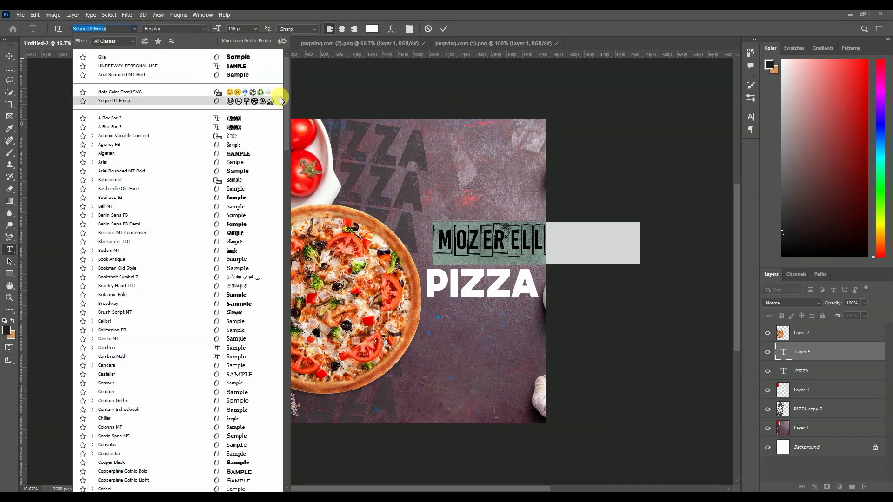
scroll(283, 105, "down", 8)
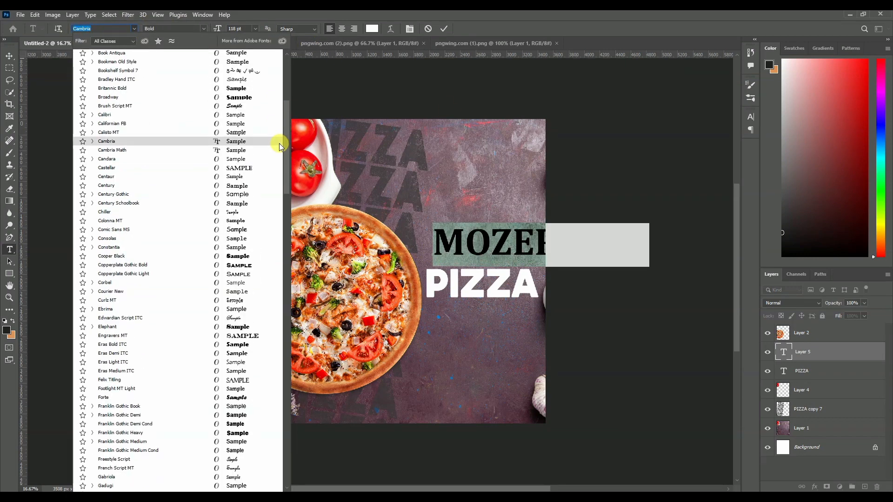
scroll(279, 145, "down", 1)
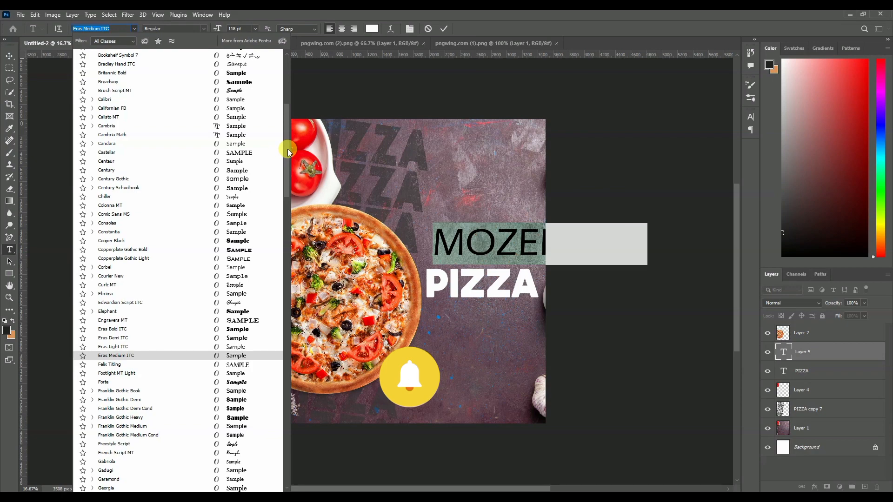
left_click_drag(287, 149, 291, 221)
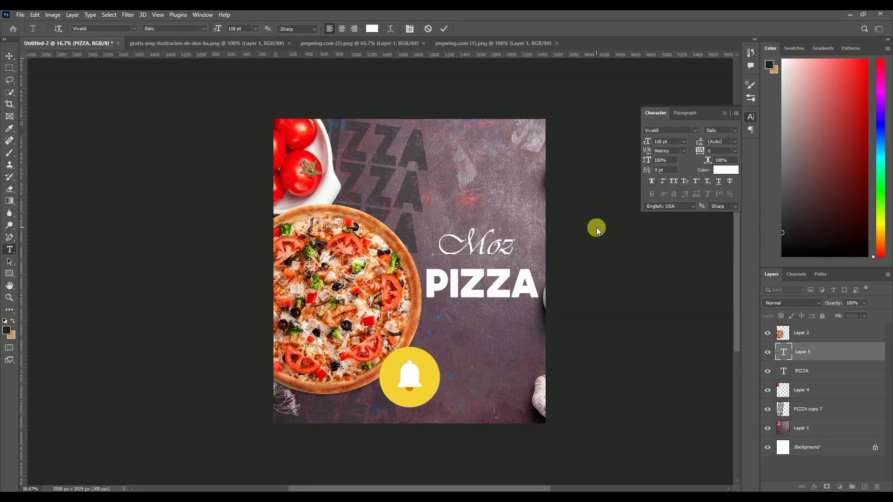
type("zar")
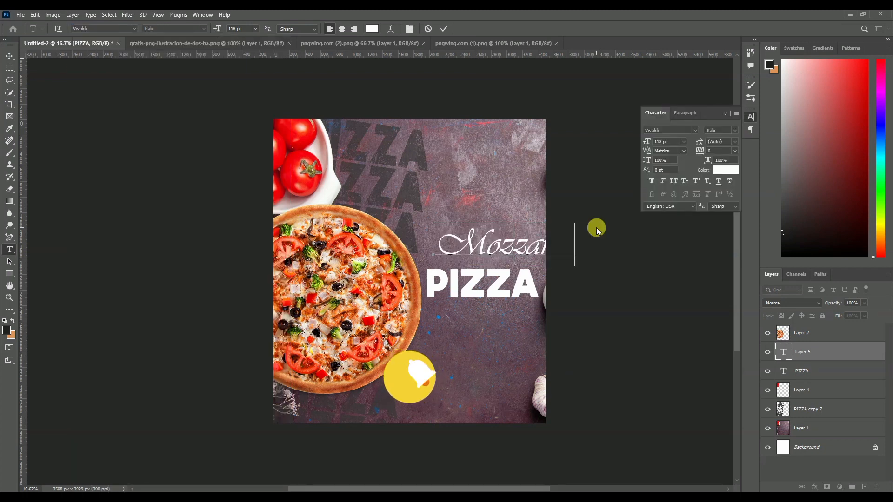
Reduce the Mozzarella text to 77 pt and move it down close to the PIZZA text.
key("ctrl+a")
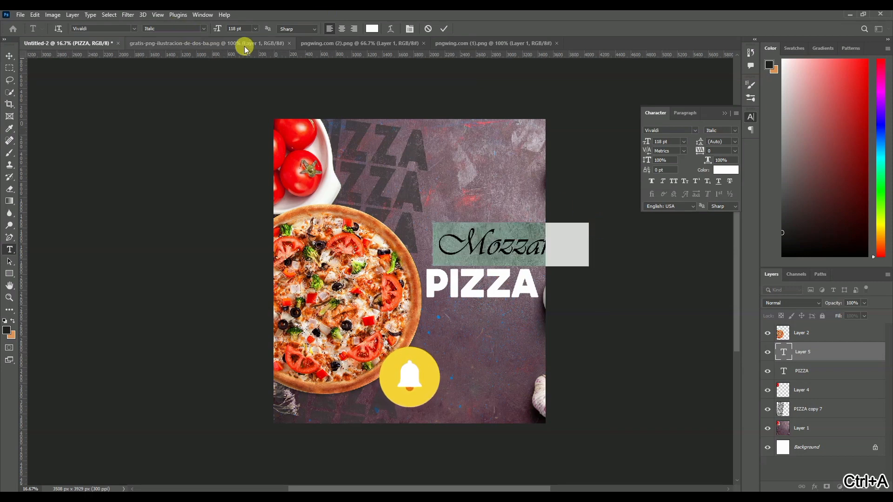
left_click_drag(215, 30, 204, 33)
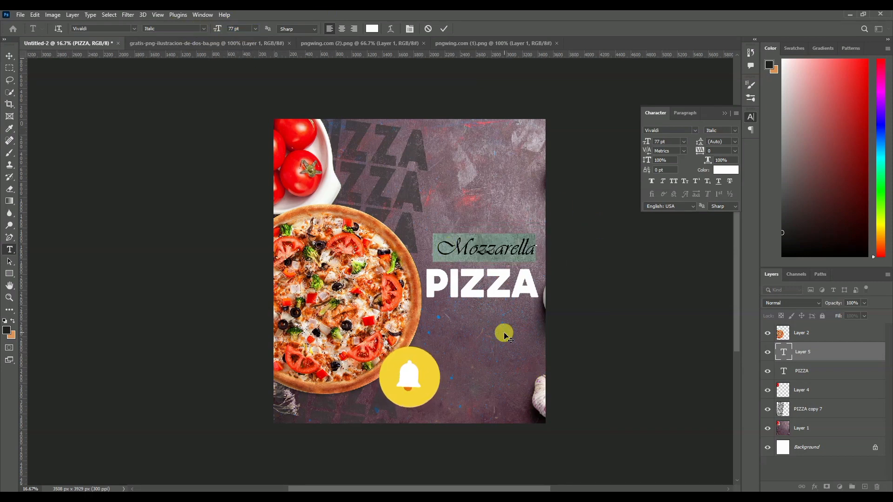
left_click_drag(502, 333, 494, 348)
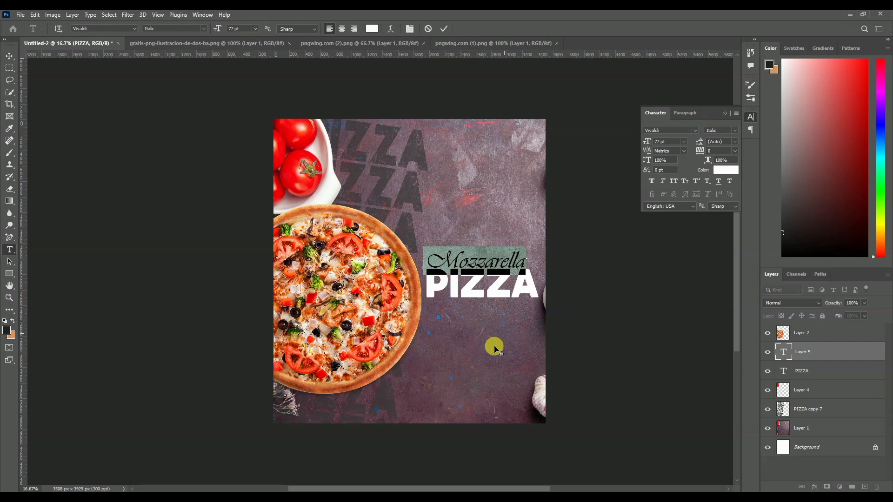
Colour the Mozzarella text yellow-orange (ffba00) and nudge it into place just above the PIZZA text.
left_click(880, 236)
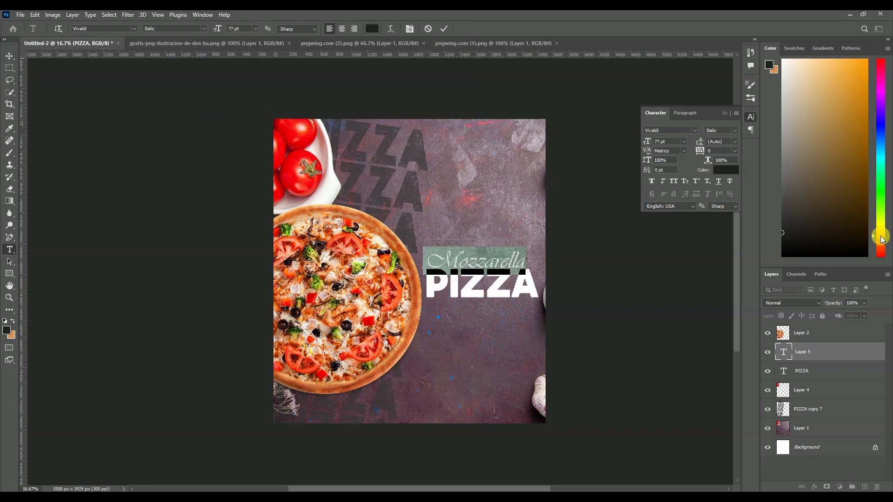
left_click(372, 29)
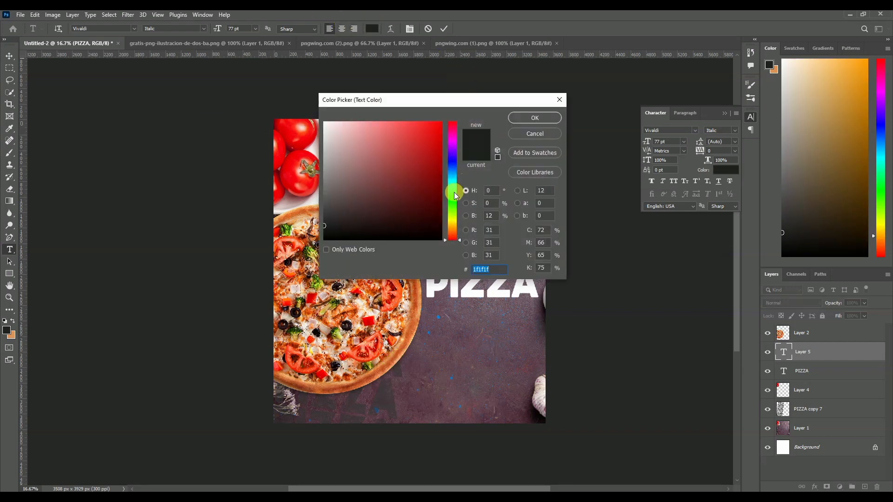
left_click_drag(454, 193, 453, 226)
left_click_drag(399, 132, 450, 109)
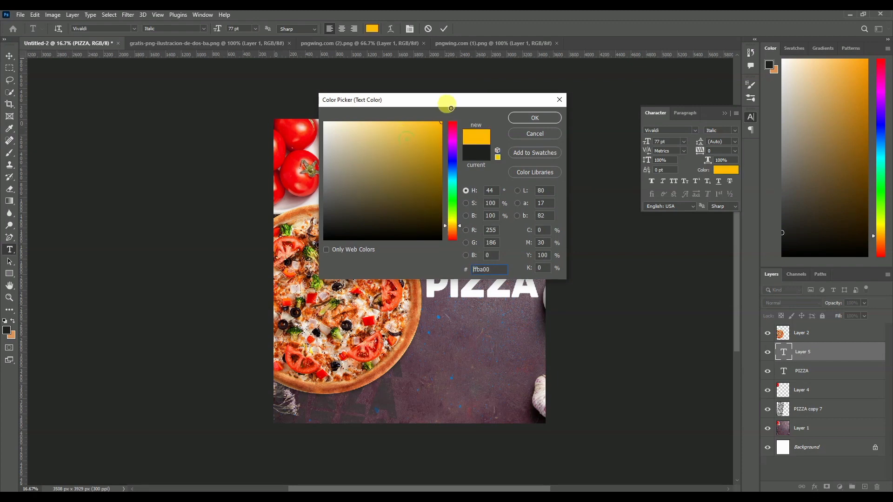
left_click(536, 119)
left_click(447, 28)
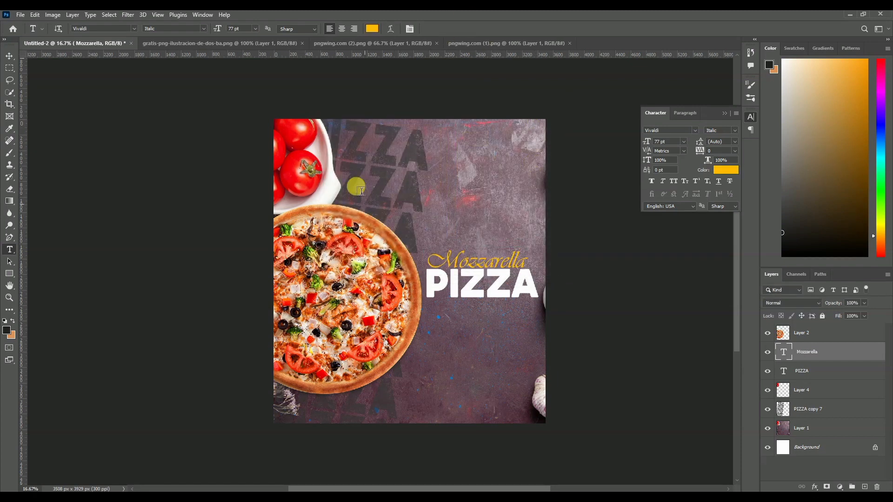
key("v")
left_click_drag(470, 257, 472, 262)
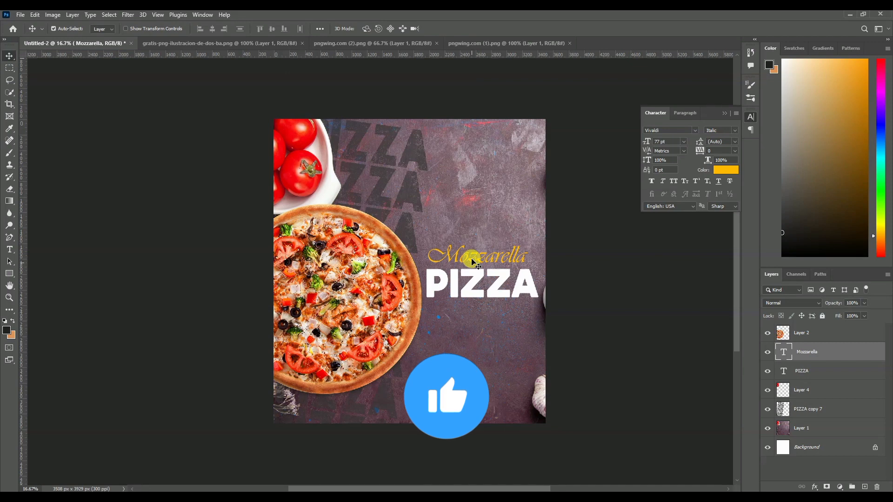
Select only the GO FOOD wordmark in pngwing.com (2).png and bring it onto the pizza poster.
left_click(359, 41)
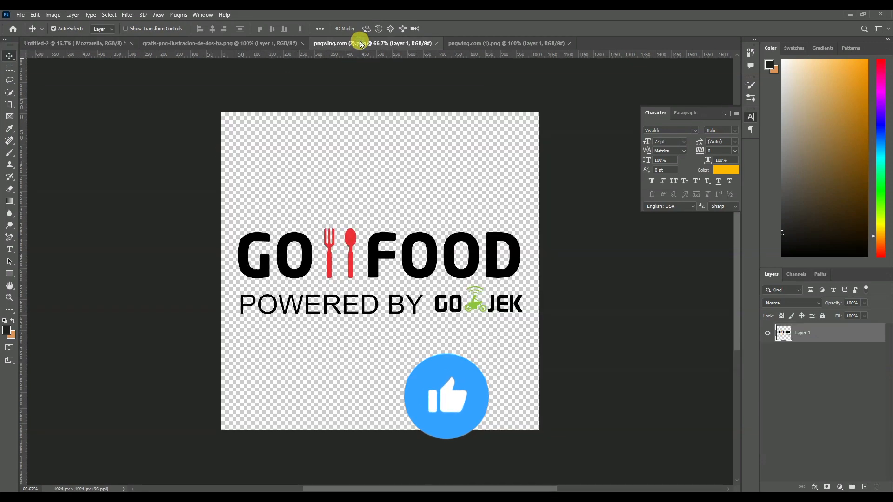
left_click_drag(430, 72, 465, 125)
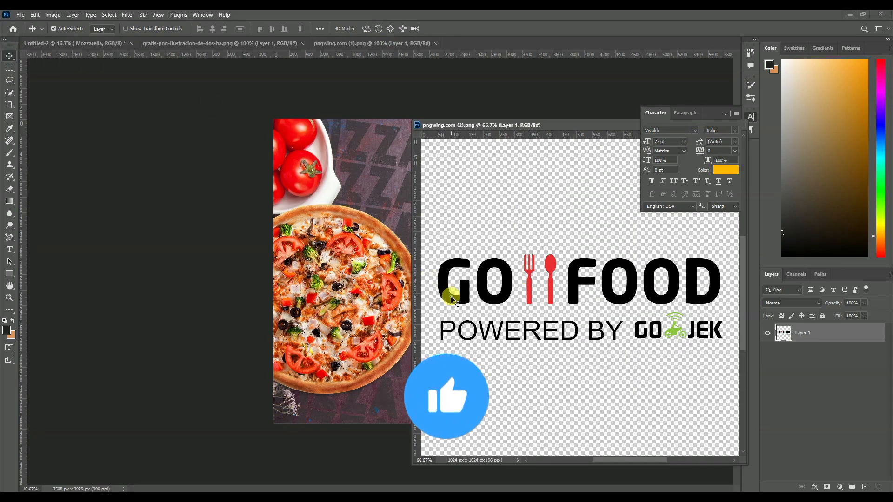
left_click(9, 68)
left_click_drag(429, 253, 671, 311)
left_click(10, 57)
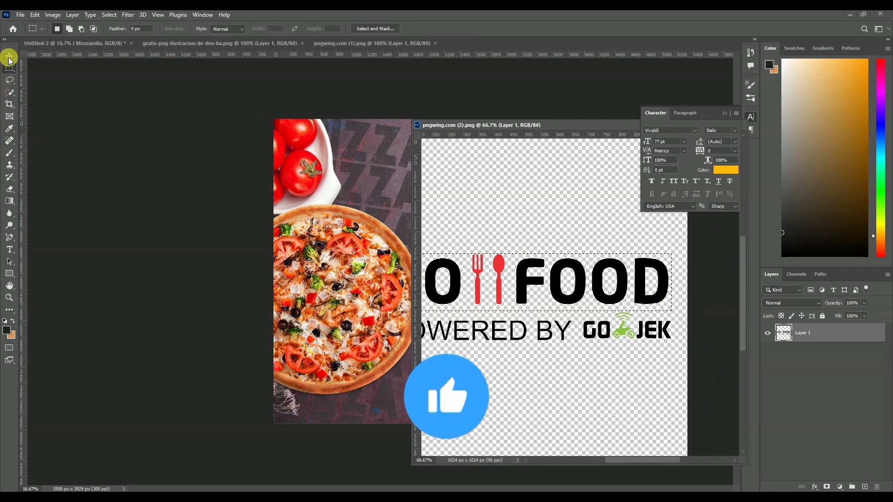
left_click_drag(499, 268, 334, 182)
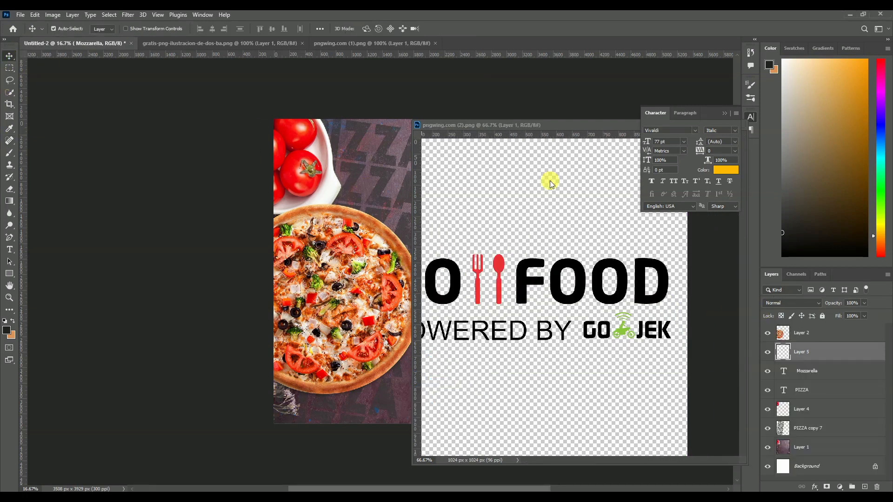
Put away the logo's source image and position the GO FOOD logo in the poster's upper-right corner.
left_click_drag(553, 124, 523, 141)
left_click(515, 215)
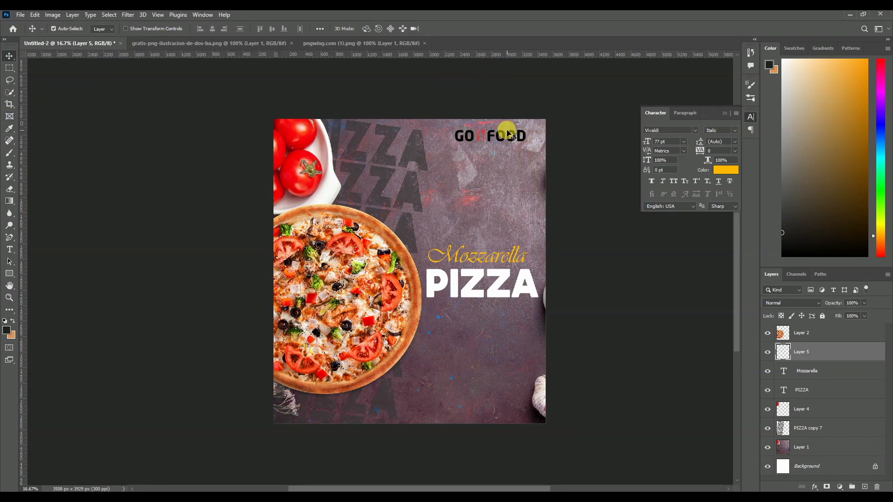
left_click_drag(510, 138, 518, 138)
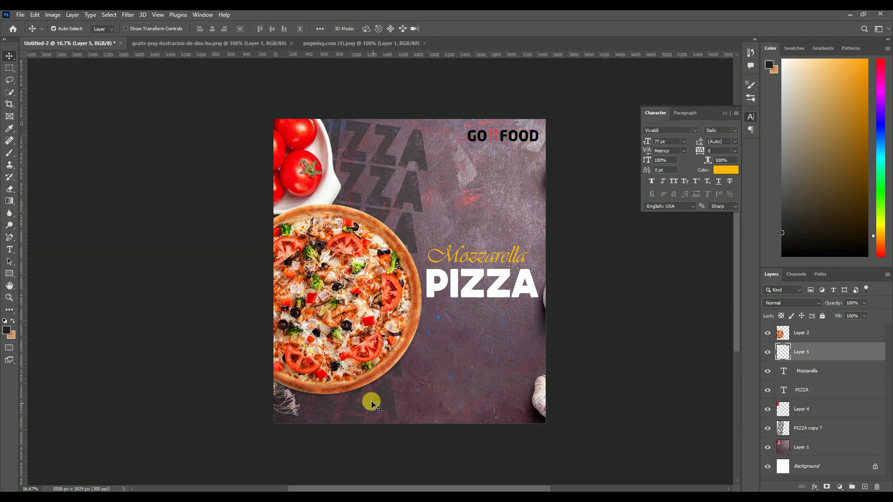
Bring the delivery scooter from pngwing.com (1).png onto the lower part of the poster and close the source image.
left_click(310, 45)
left_click_drag(383, 44, 423, 95)
left_click_drag(424, 289, 395, 409)
left_click(564, 95)
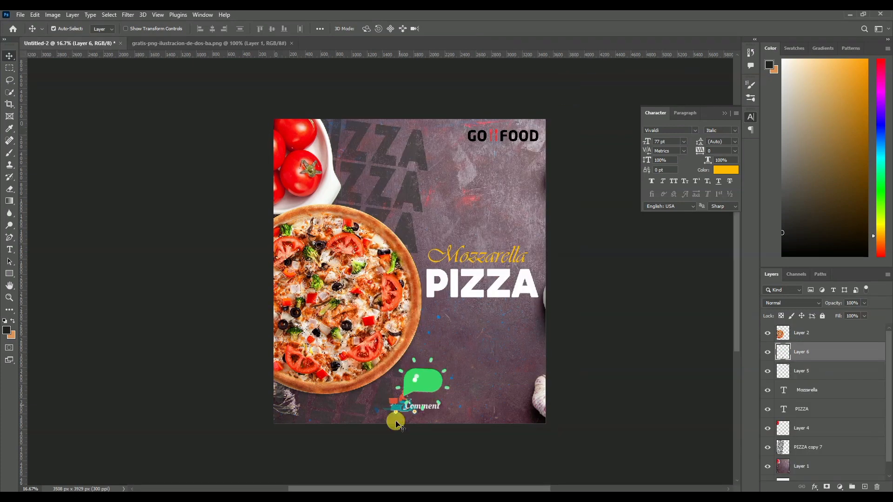
Enlarge the scooter to about 125% width and 152% height.
key("ctrl+t")
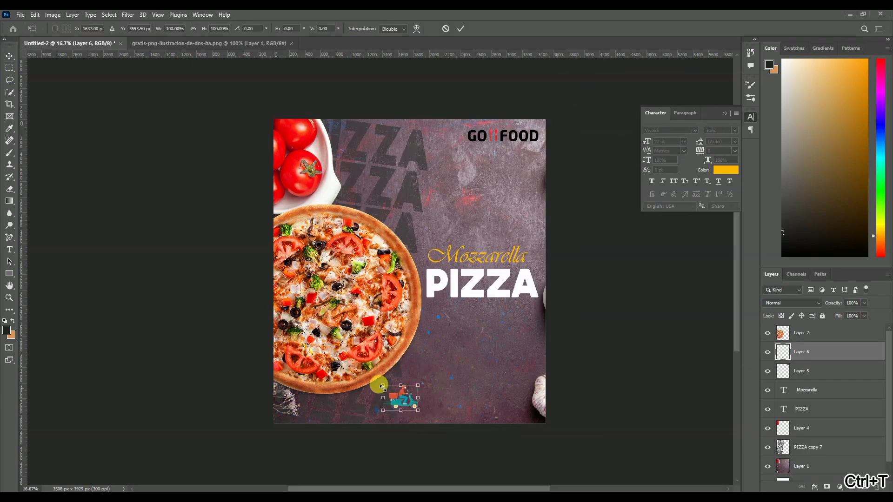
left_click_drag(381, 387, 374, 372)
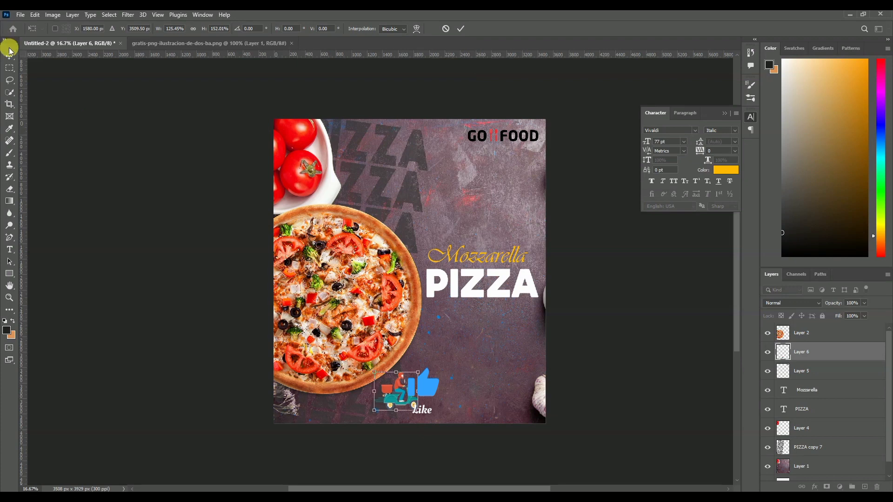
left_click(10, 54)
Add a text line reading Free Delivery to the right of the scooter.
left_click(10, 249)
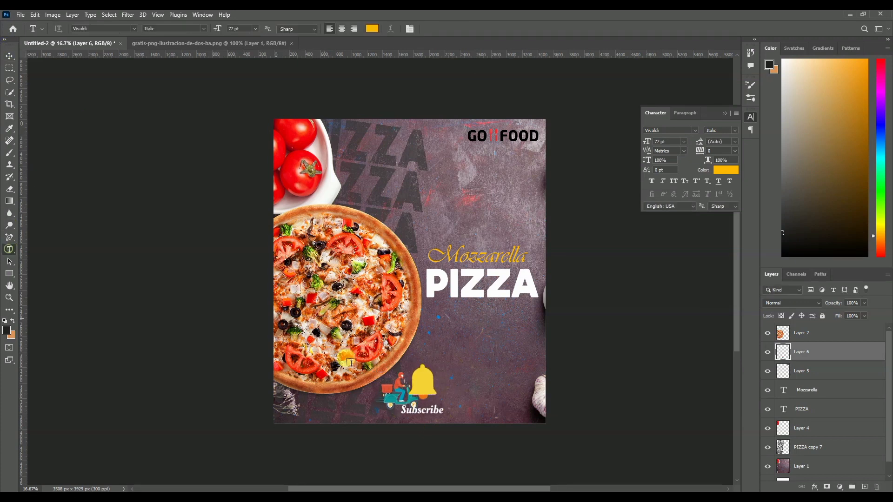
left_click(421, 400)
type("Fr")
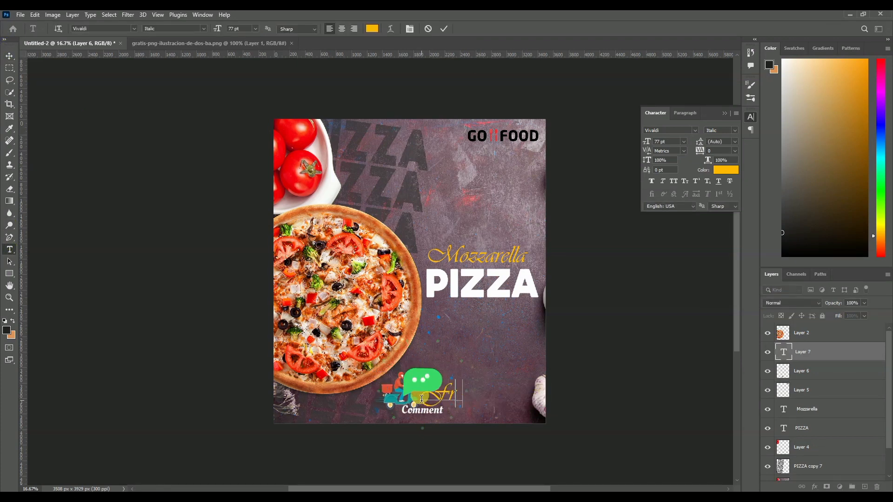
type("ee Deli")
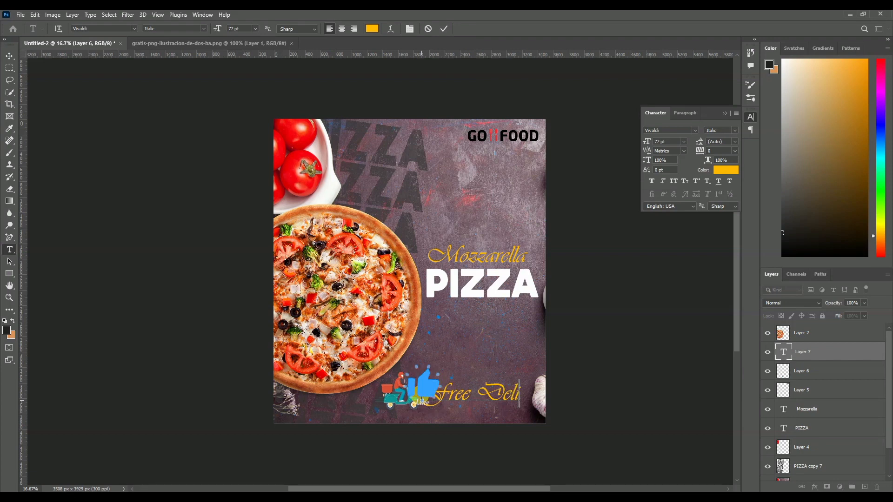
type("very")
Set the Free Delivery text to the Gila Regular font at 25 pt.
key("ctrl+a")
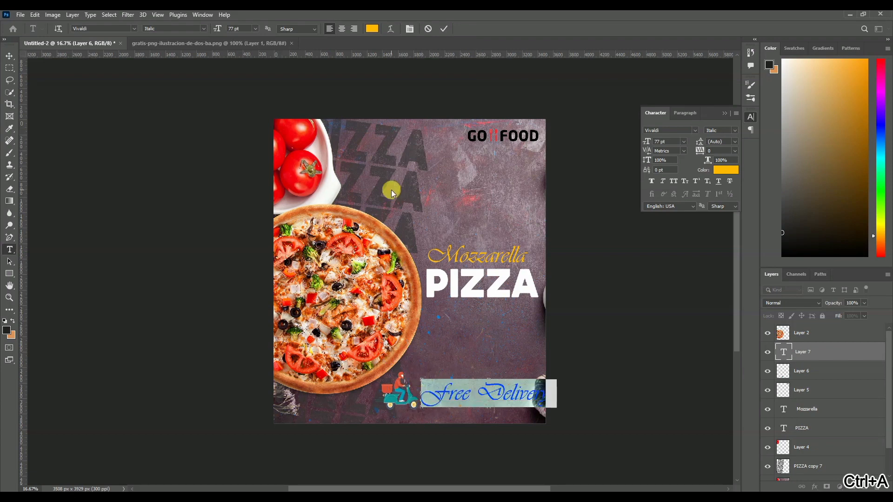
left_click_drag(218, 32, 105, 33)
type("Gila")
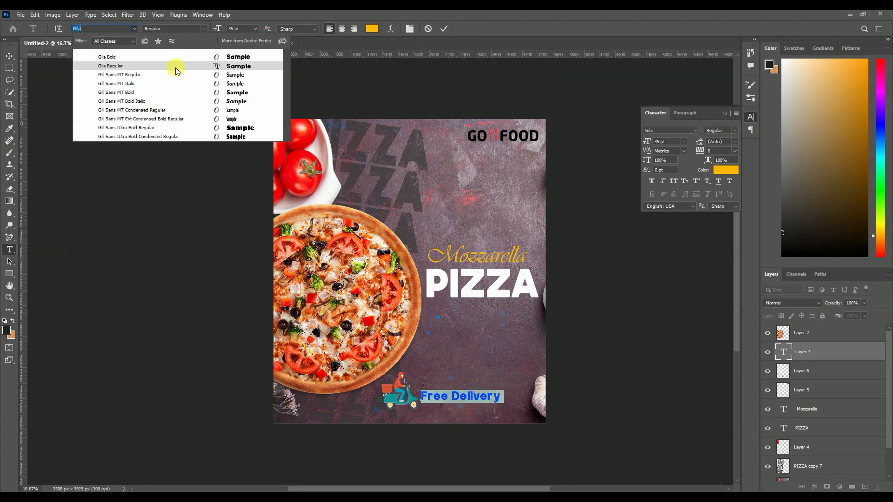
left_click(175, 70)
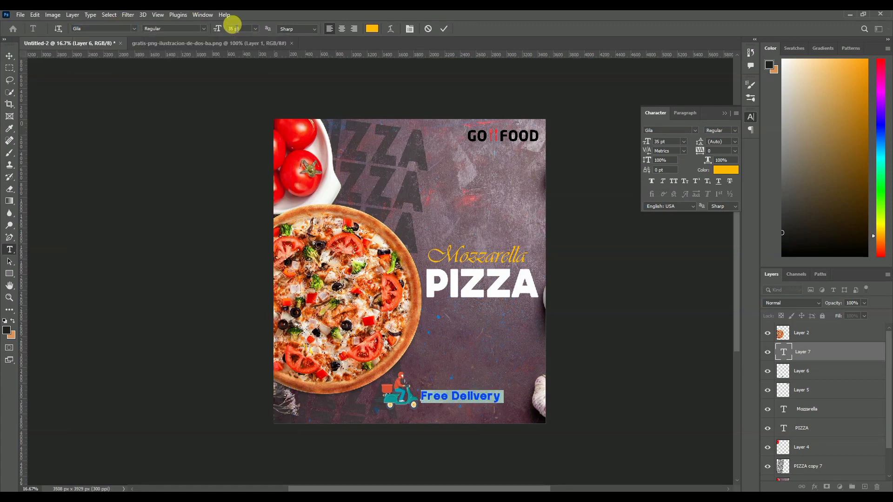
left_click_drag(219, 29, 215, 29)
left_click(229, 177)
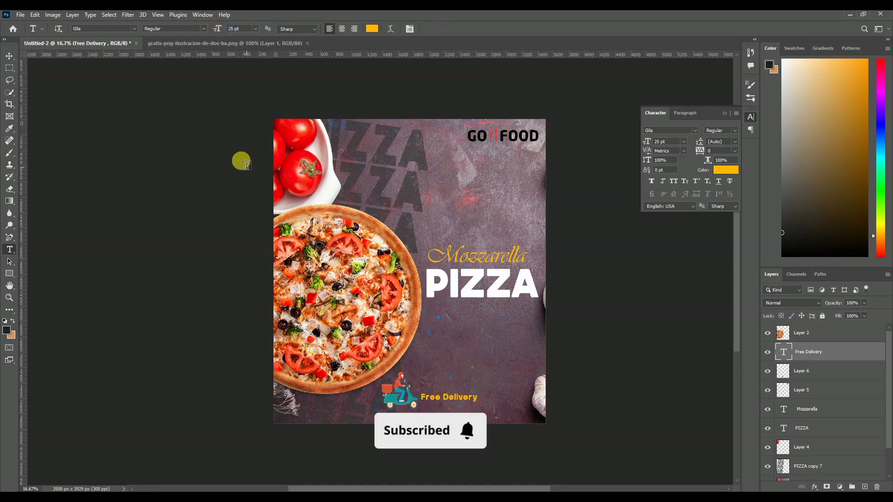
Select the scooter and the Free Delivery text together and move them to the poster's lower-left corner, below the pizza.
left_click(9, 55)
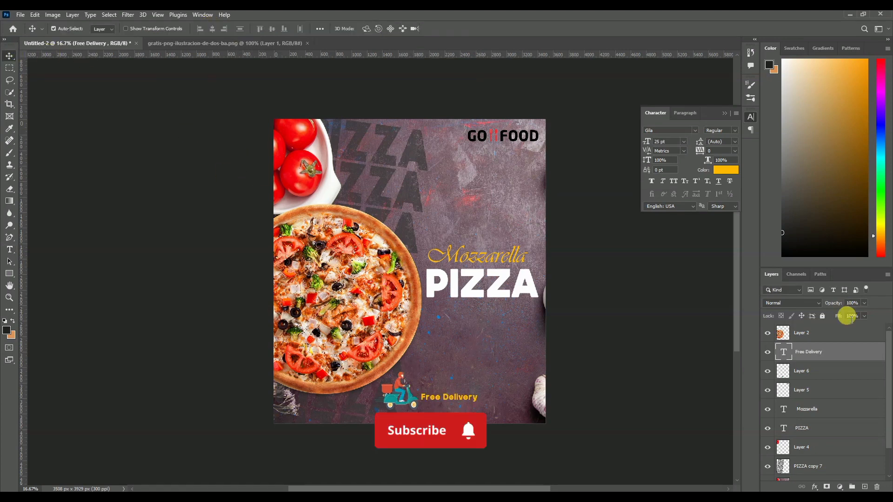
left_click(767, 371)
left_click(767, 371)
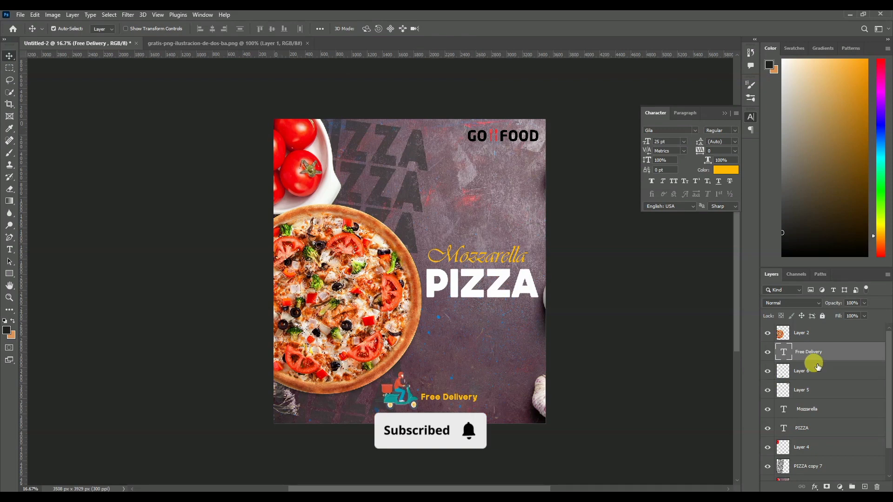
left_click(817, 370, "shift")
left_click_drag(454, 397, 502, 403)
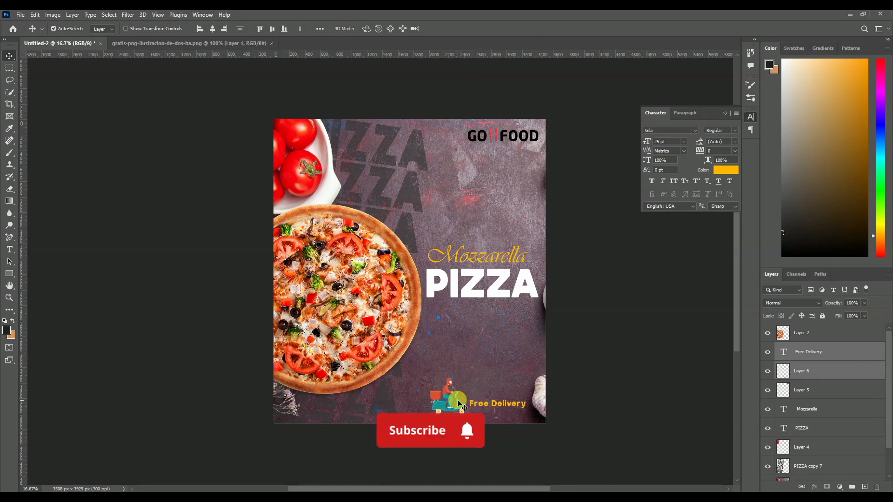
left_click_drag(455, 405, 327, 411)
Shrink the pizza image to about 95% width and 92% height so it clears the scooter.
left_click(361, 361)
key("ctrl+t")
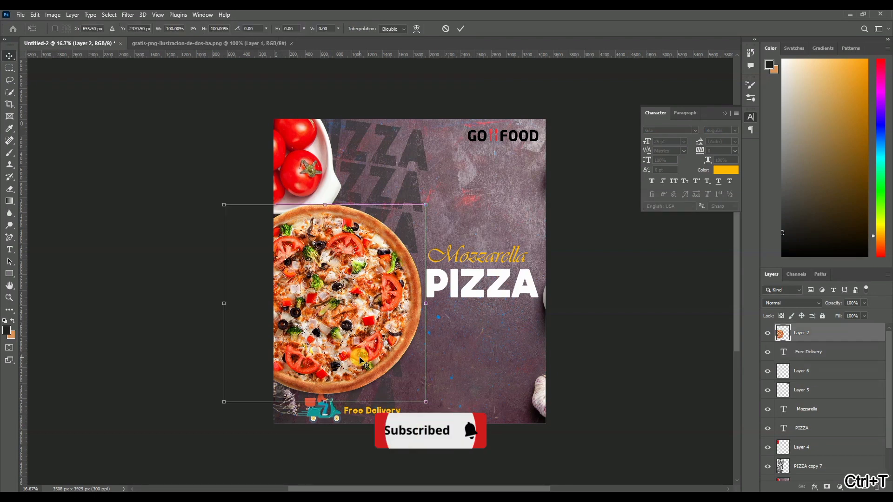
left_click_drag(424, 400, 414, 386)
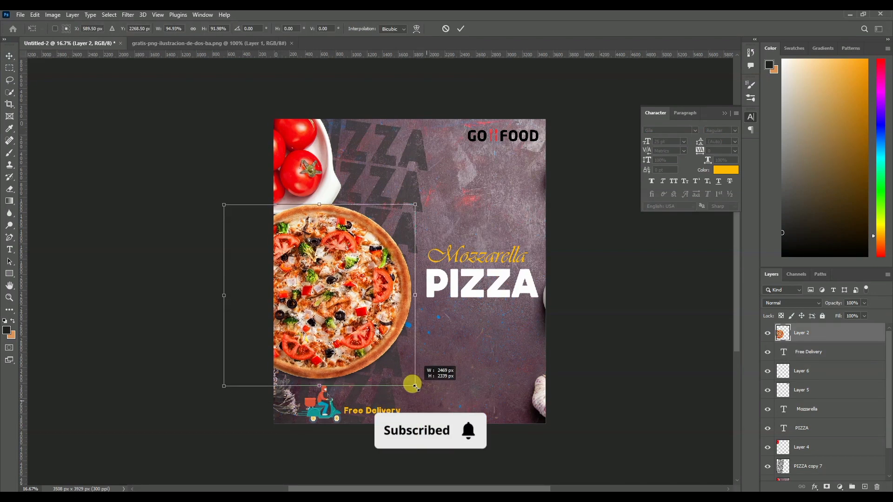
left_click(461, 27)
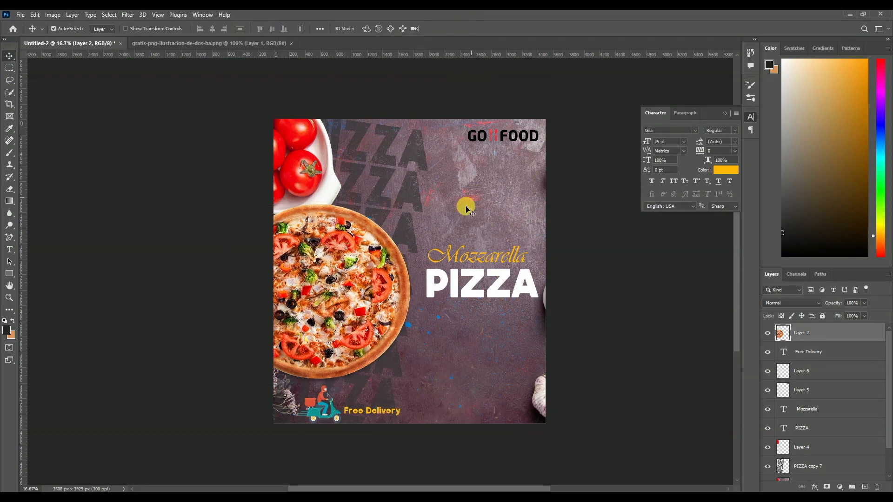
Nudge the pizza slightly up and to the right, and shift the scooter and Free Delivery text slightly up and left.
left_click_drag(404, 295, 411, 288)
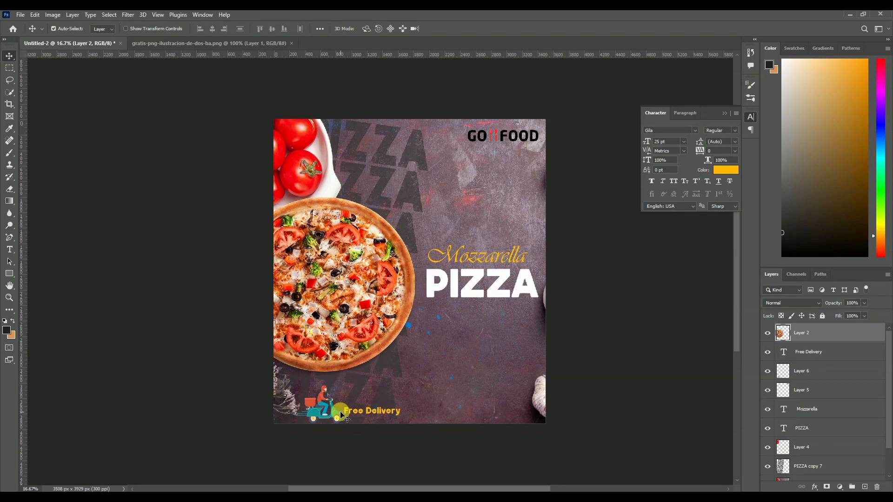
left_click_drag(336, 409, 353, 401)
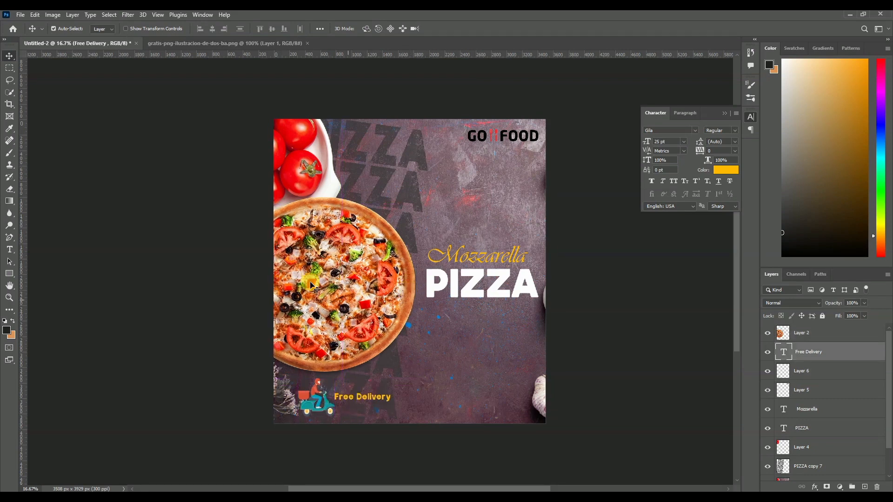
Draw a thin vertical bar about 42 by 538 px near the poster's lower right, with yellow-orange fill and no stroke.
left_click(9, 275)
left_click_drag(486, 378, 488, 418)
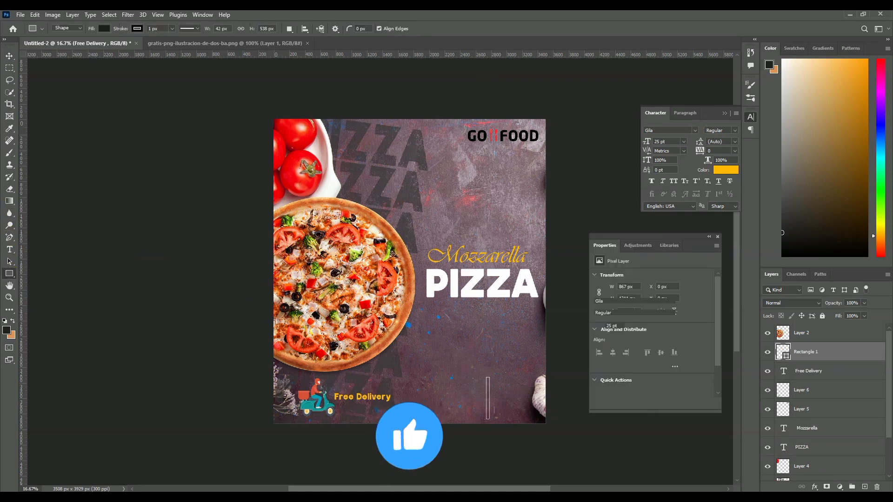
left_click(104, 28)
left_click(46, 77)
left_click(137, 28)
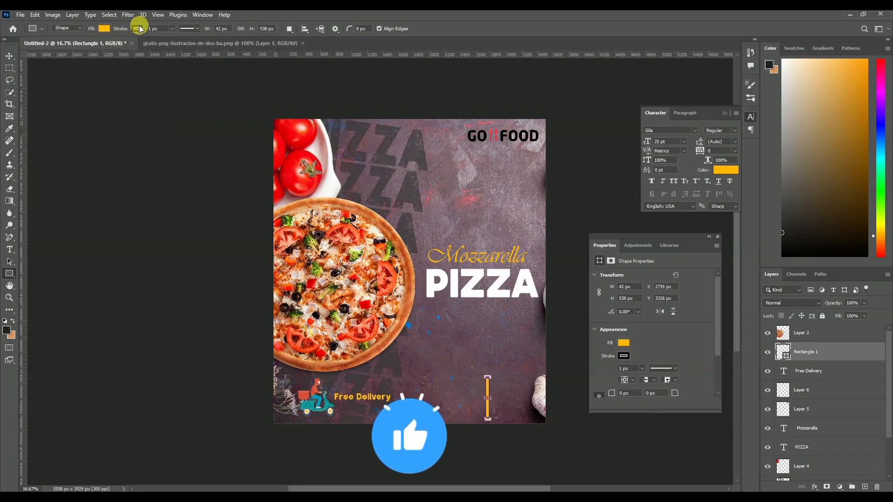
left_click(439, 24)
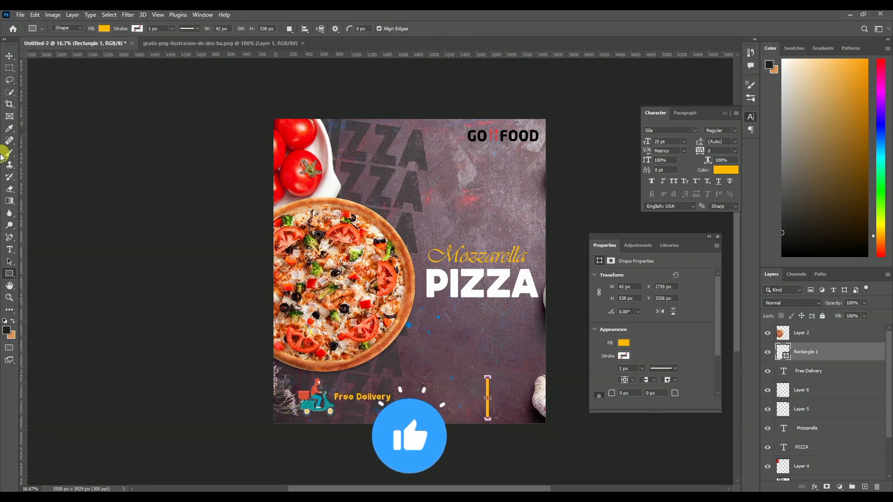
Add a three-line text beside the yellow bar with the name Mozzarella Pizza and the shop's street address.
left_click(9, 250)
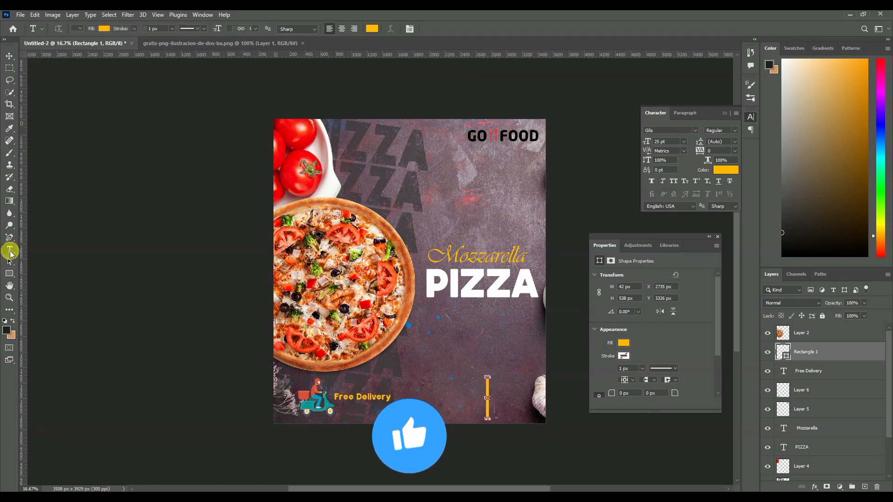
left_click(412, 387)
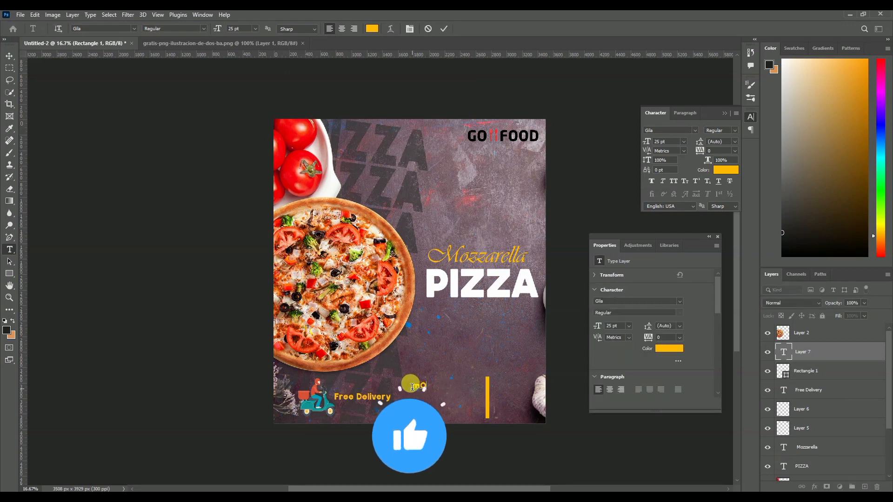
type("Mozzarella Pizza")
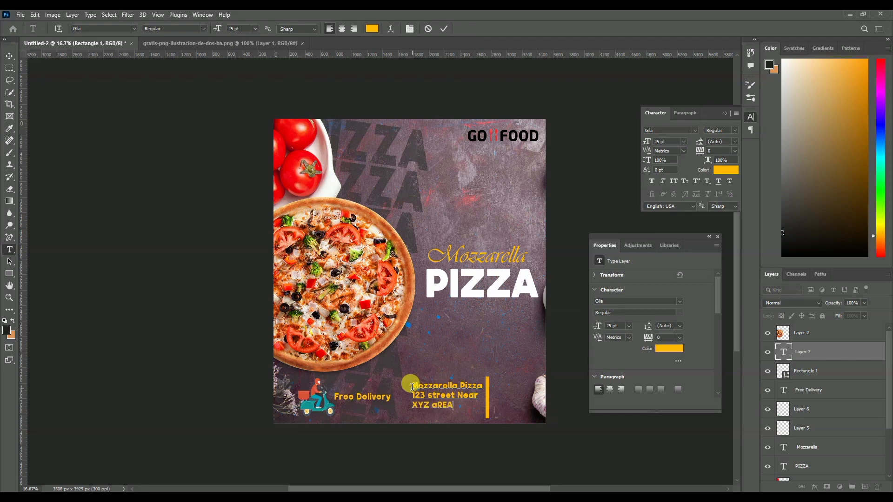
key("BackSpace")
key("BackSpace")
key("BackSpace")
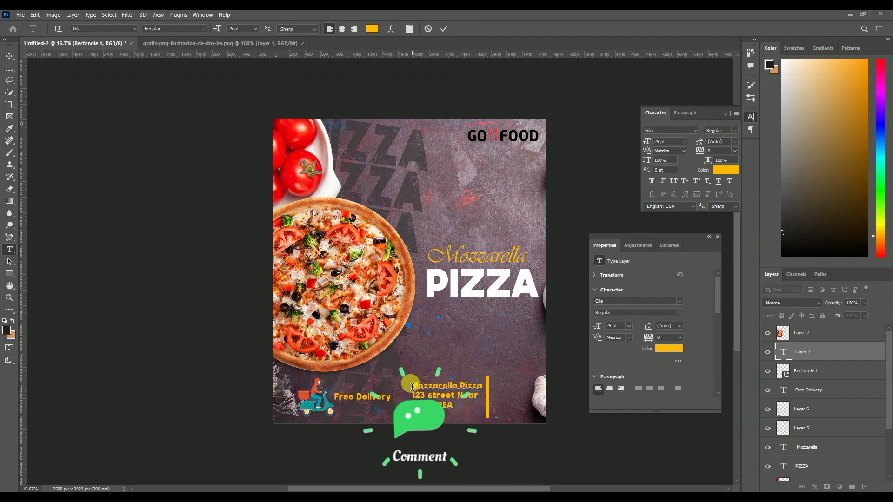
Colour the whole address text near-black (0a0700) and select the yellow bar's layer.
key("ctrl+a")
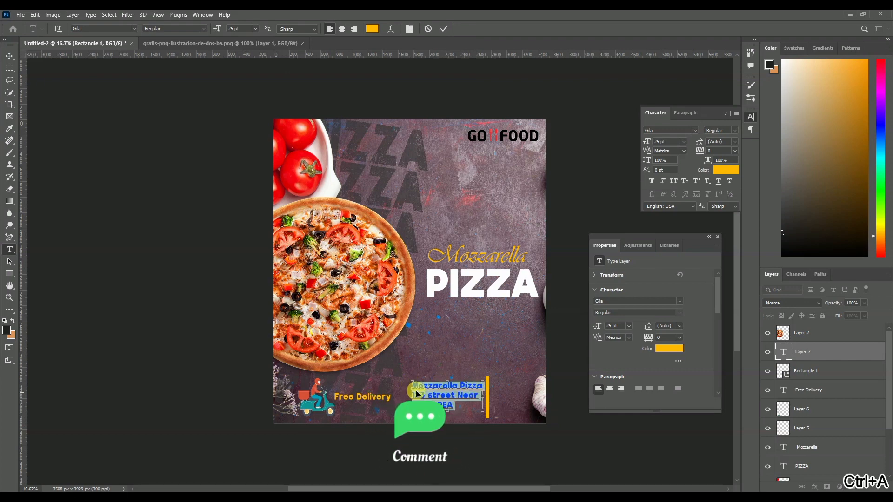
left_click(724, 171)
left_click(440, 235)
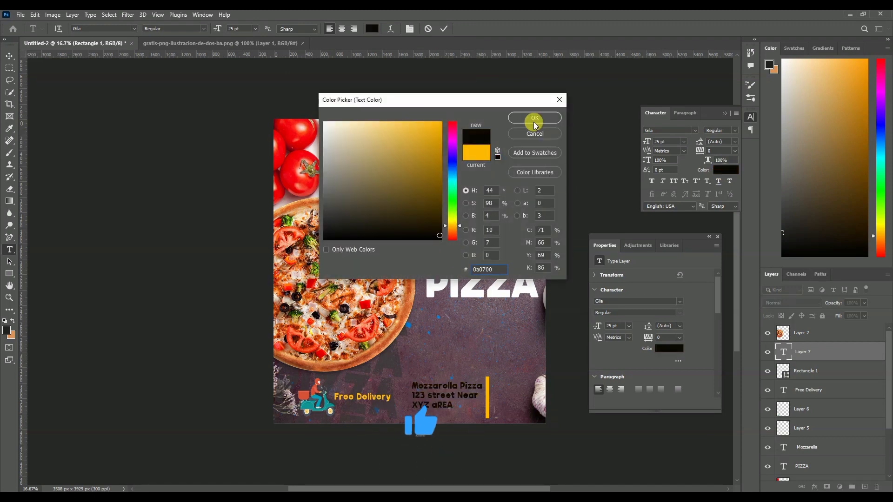
left_click(533, 119)
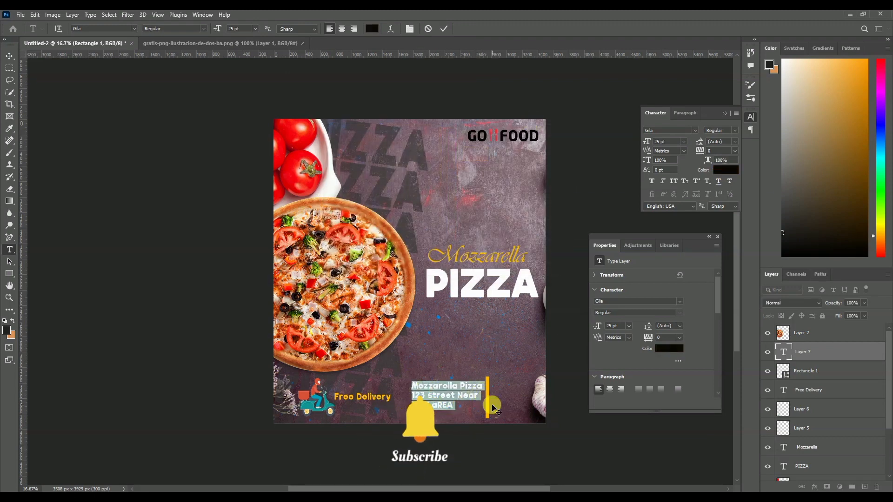
left_click(798, 372)
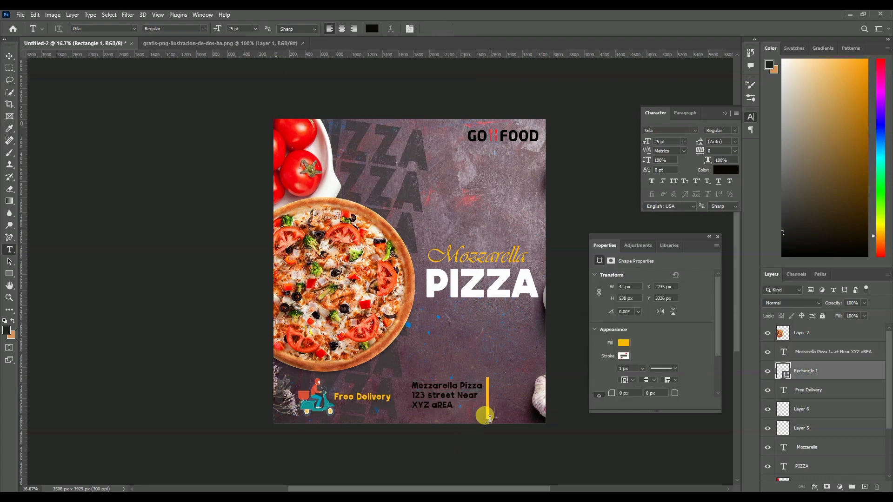
Narrow the yellow bar beside the address to 42.86% of its width, keeping its height.
left_click(9, 56)
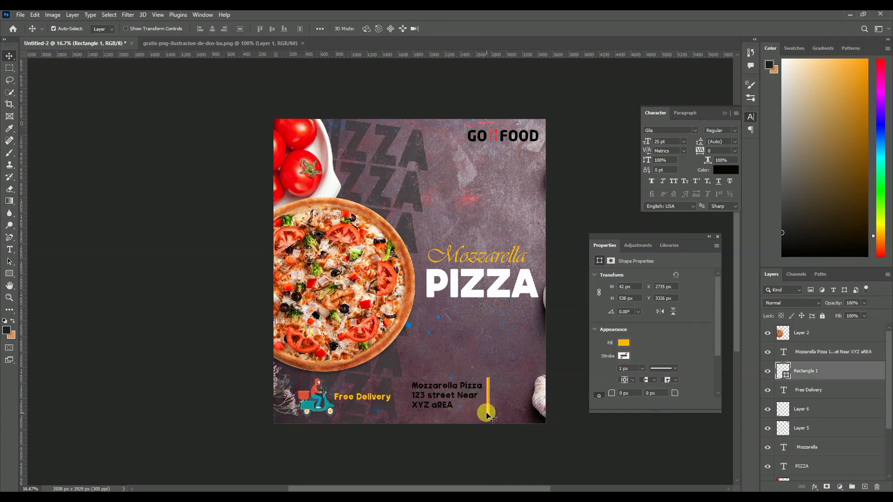
left_click(767, 371)
left_click(768, 372)
key("ctrl+plus")
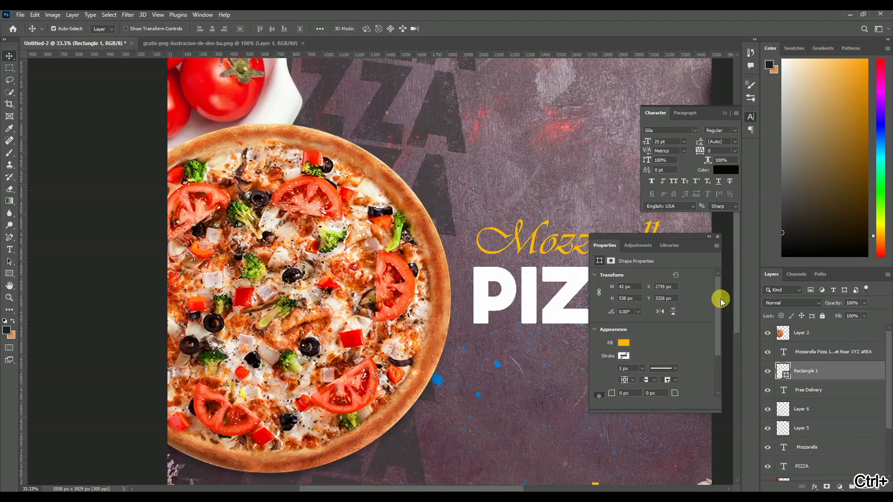
left_click_drag(738, 307, 742, 349)
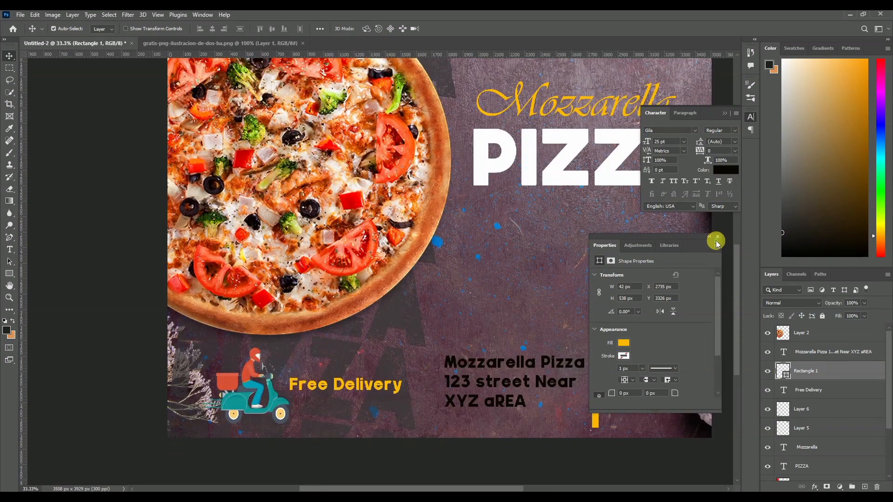
left_click(716, 238)
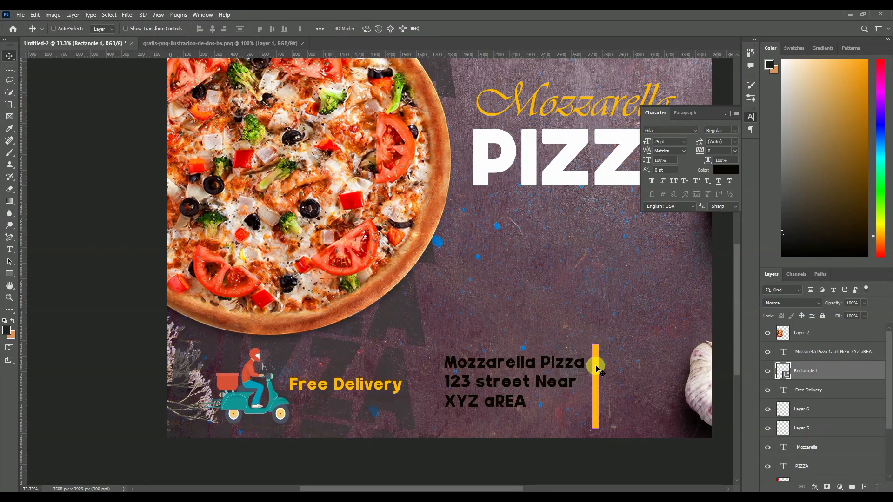
key("ctrl+t")
left_click_drag(599, 386, 595, 386)
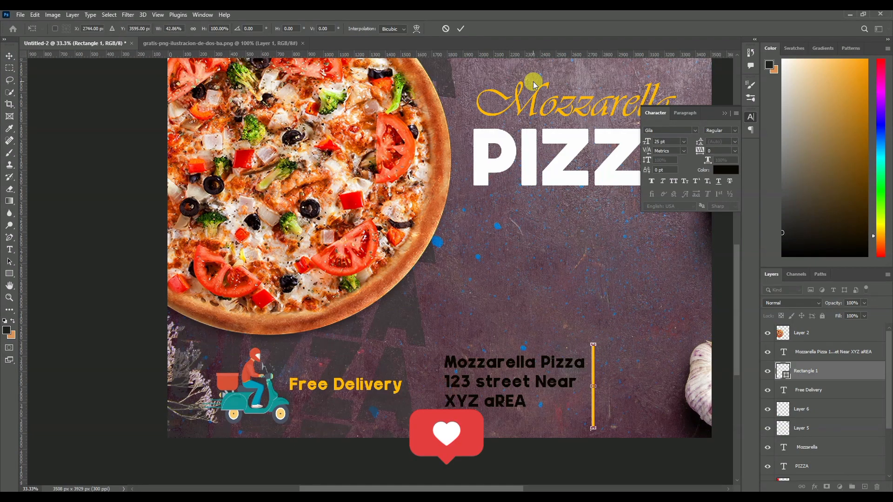
left_click(461, 28)
left_click(605, 235)
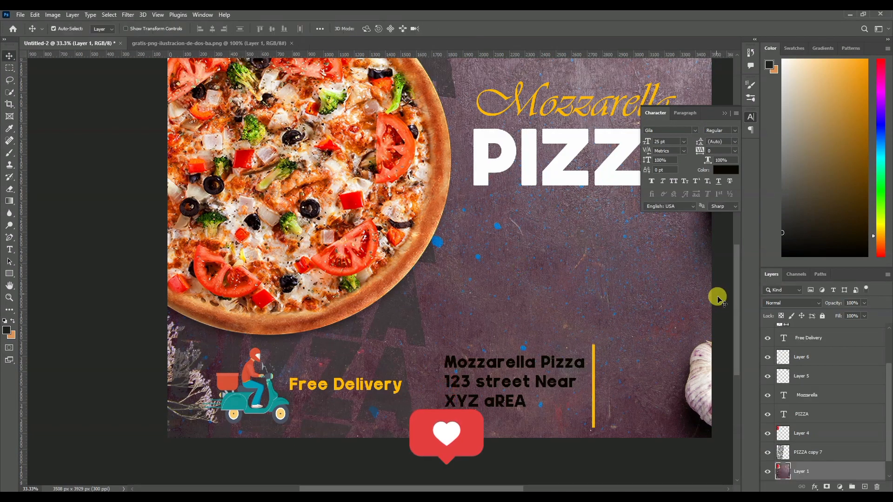
key("ctrl+0")
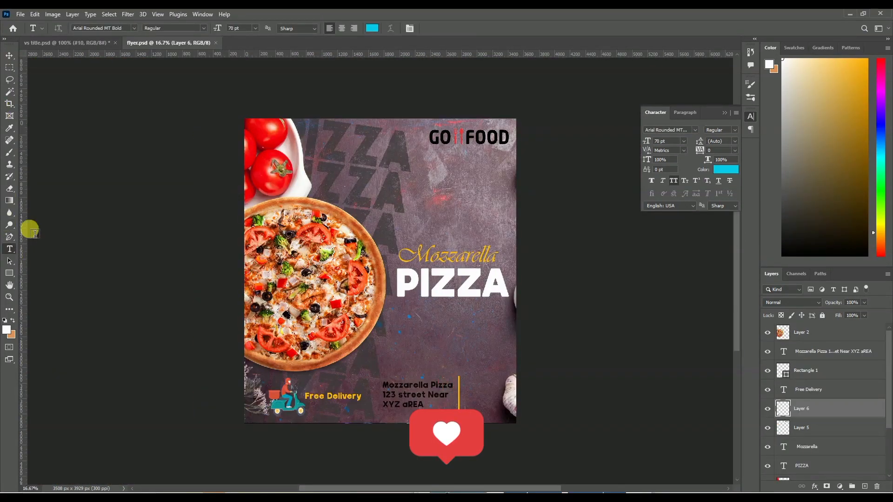
Start a new "CONTACT" text line on the poster, to the right of the yellow bar.
left_click(10, 273)
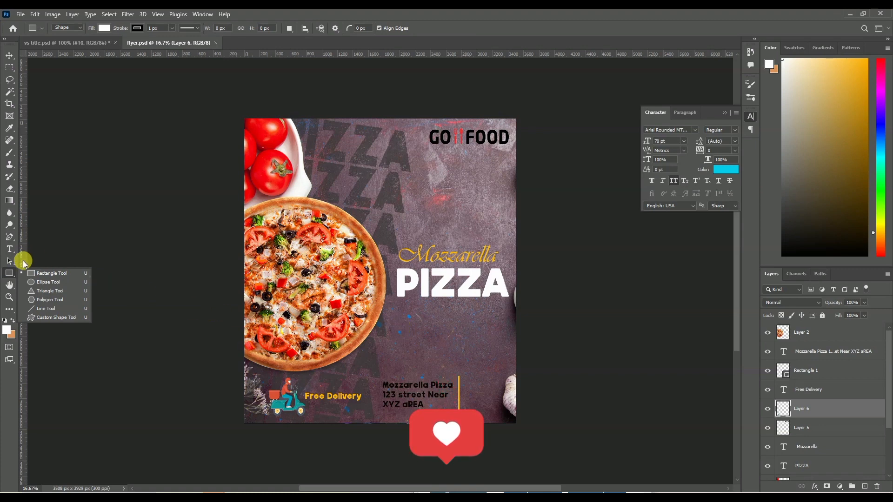
left_click(10, 250)
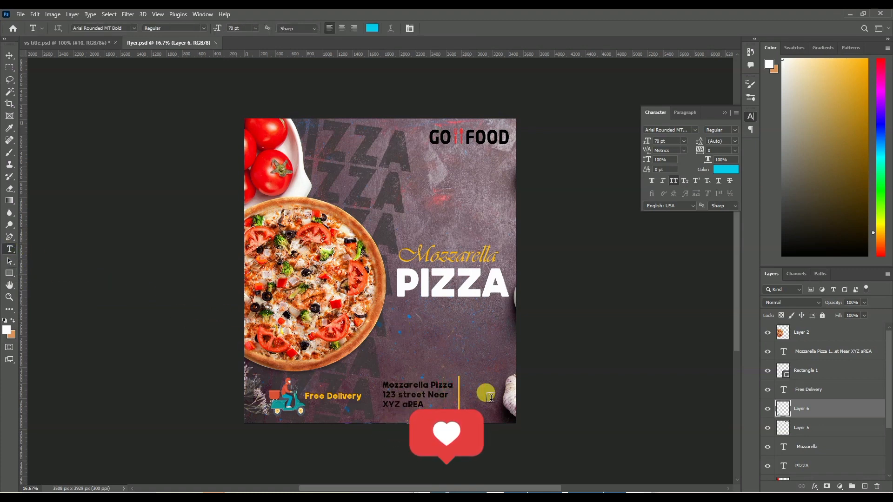
left_click(465, 388)
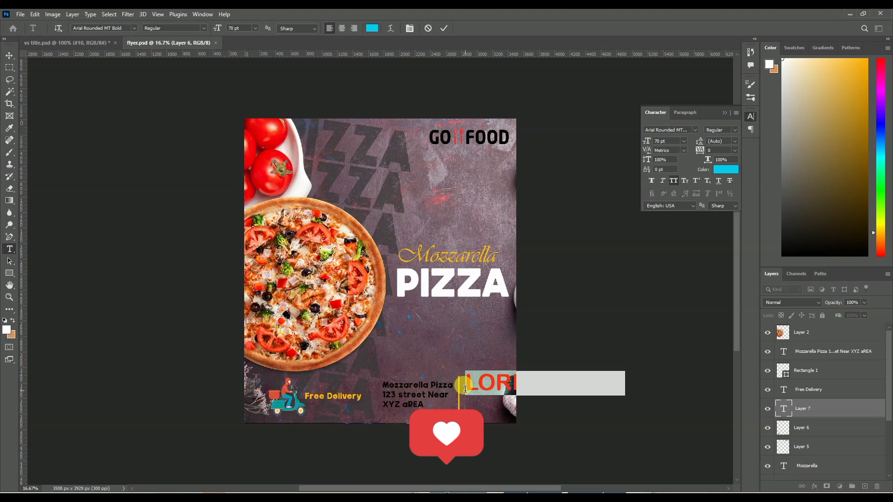
key("BackSpace")
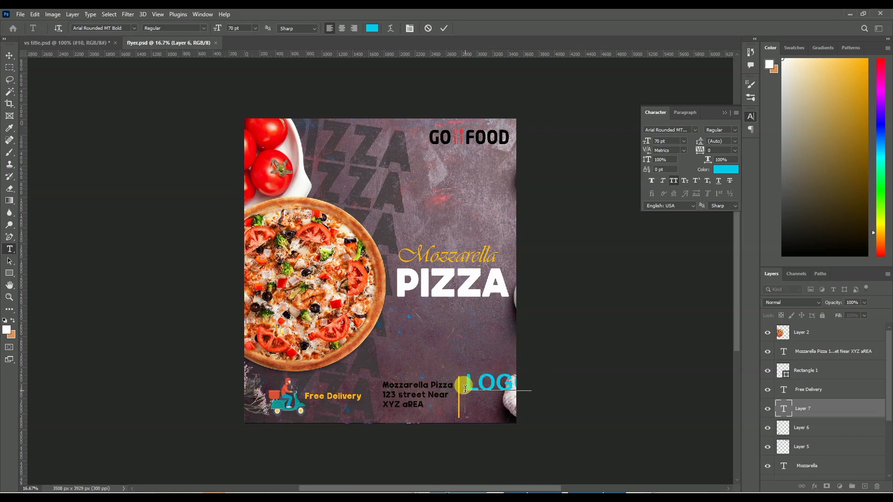
key("BackSpace")
key("BackSpace")
key("BackSpace")
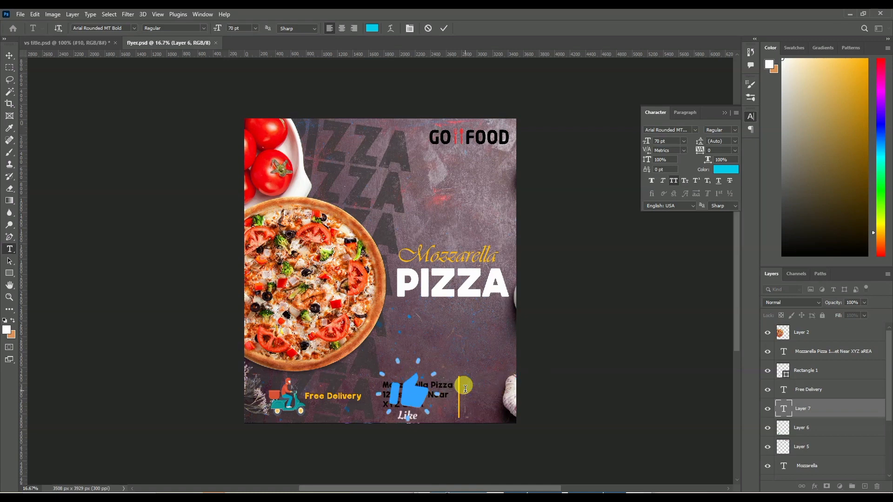
type("CONTAC")
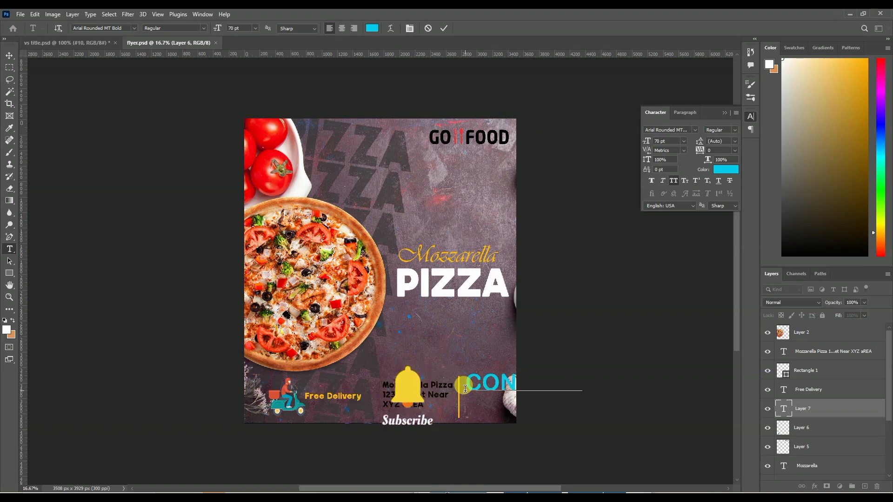
Set the whole contact text to the Gila Regular font at 20 pt.
key("ctrl+a")
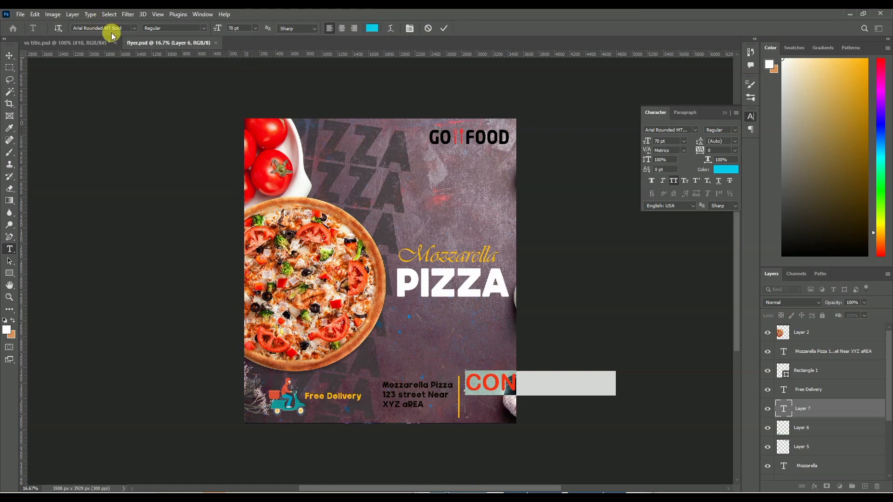
type("L")
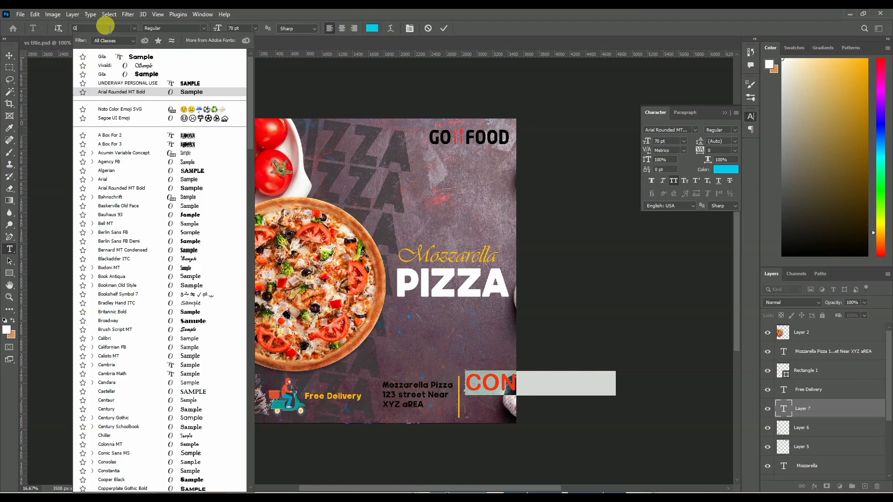
key("BackSpace")
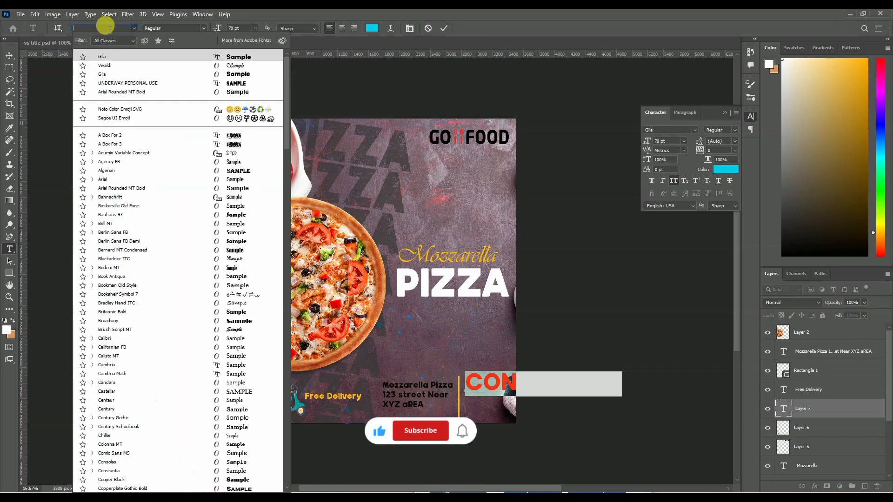
type("GIL")
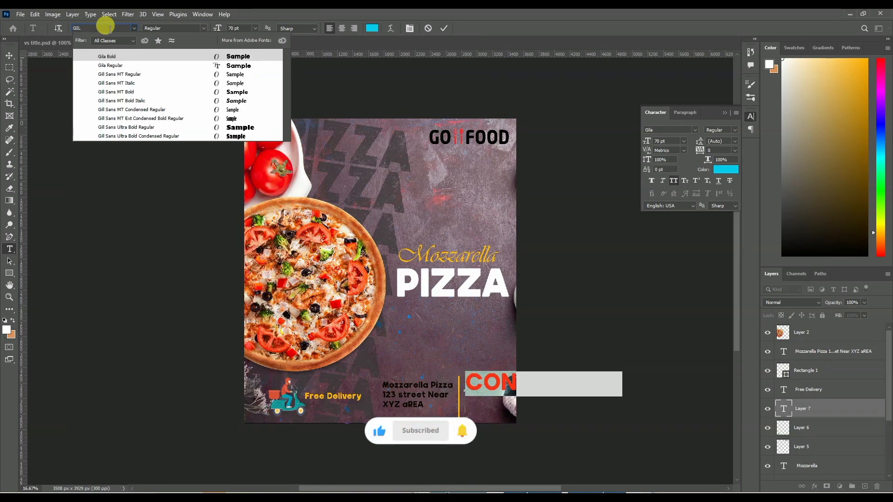
left_click(176, 66)
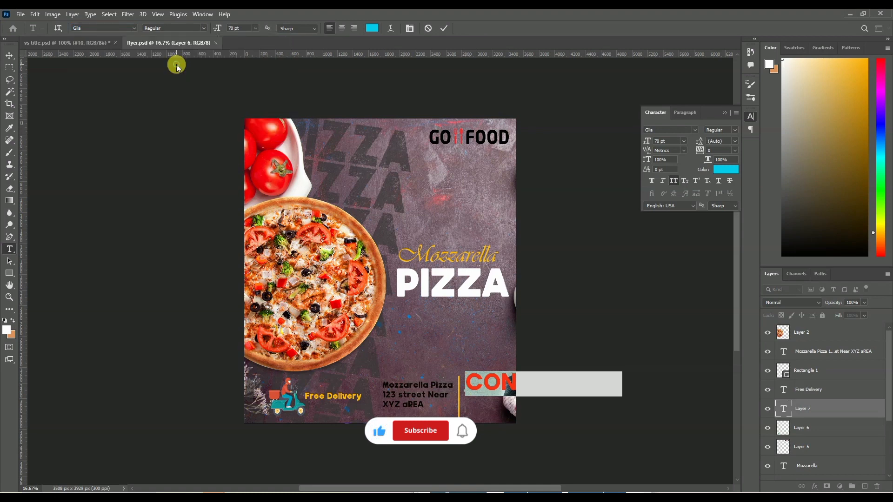
left_click_drag(219, 27, 197, 26)
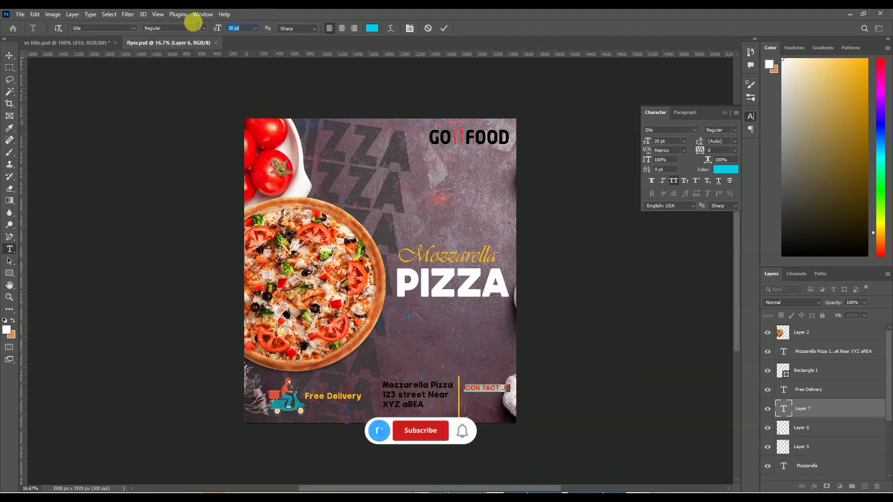
Replace the wording of the contact text with "CONTACT USA".
key("BackSpace")
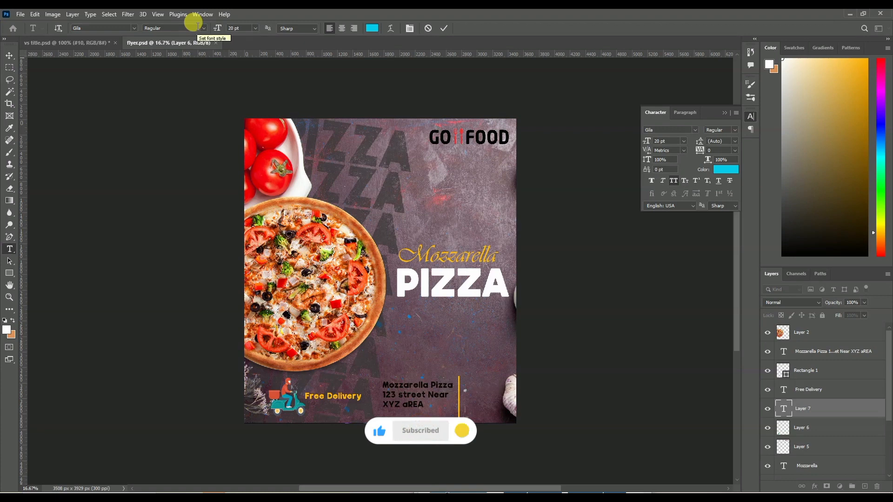
type("C")
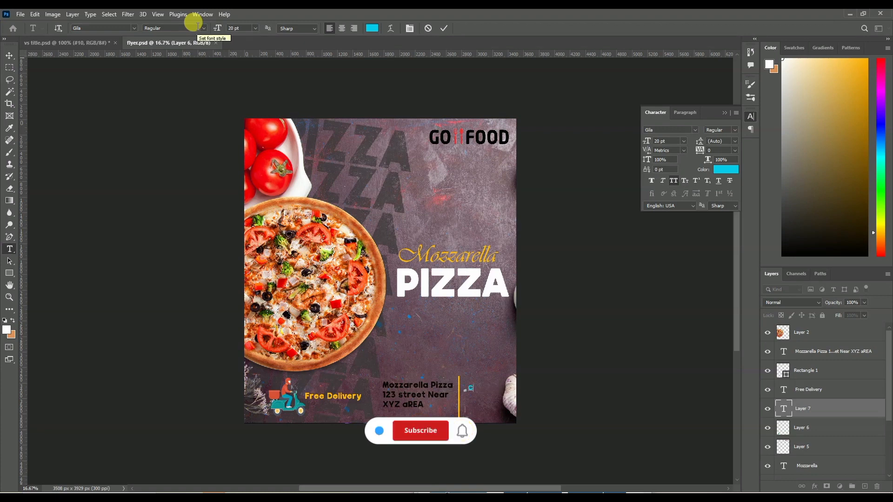
type("ONTA")
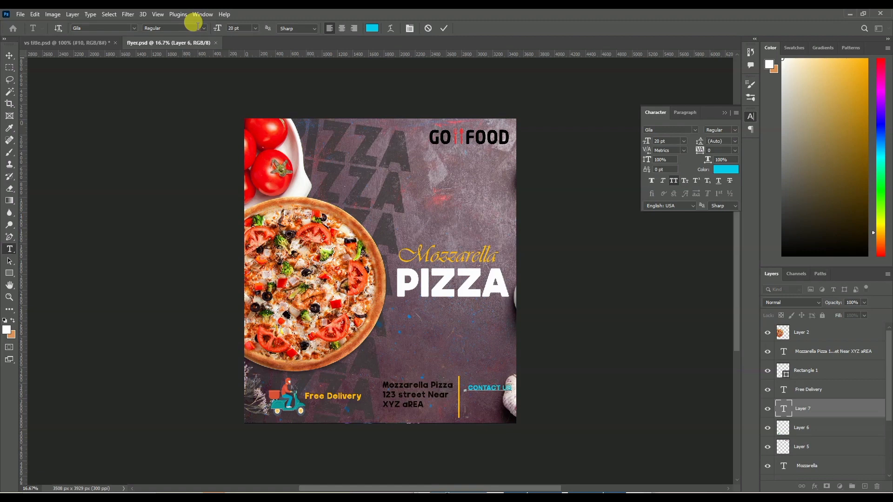
type("CT US")
key("F5")
type("A")
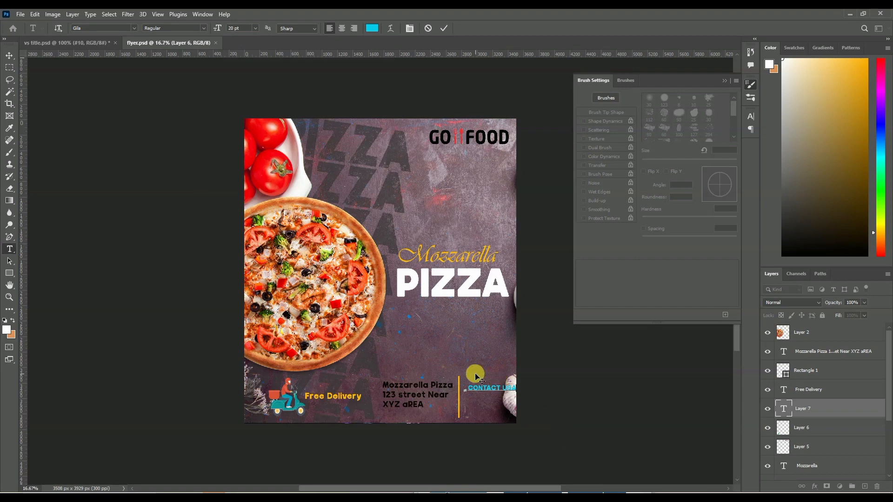
Colour the whole CONTACT USA text black (000000).
key("ctrl+a")
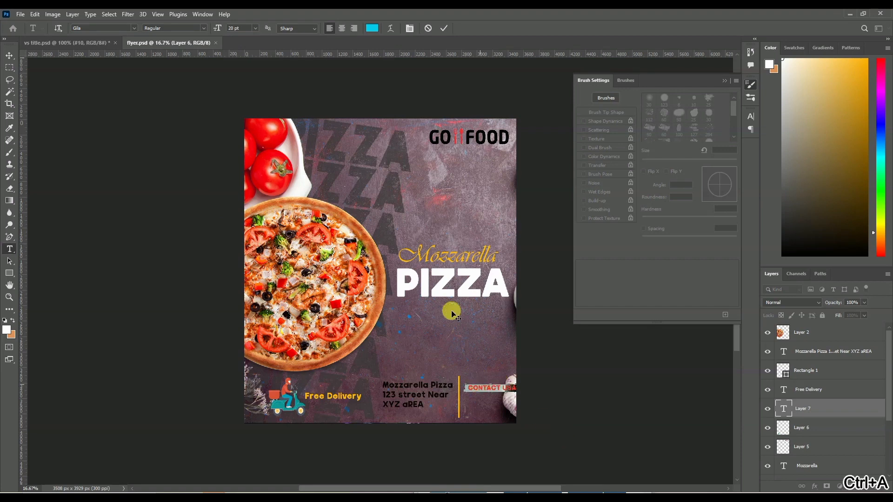
left_click(367, 29)
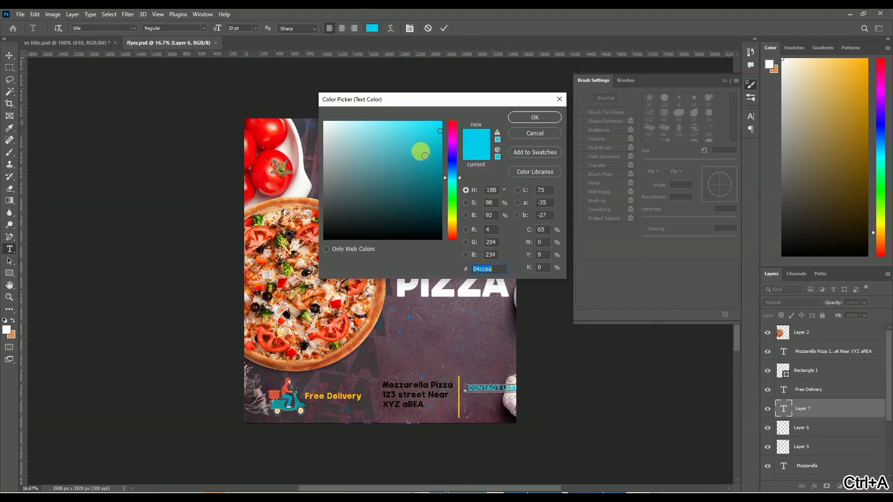
left_click_drag(428, 101, 357, 158)
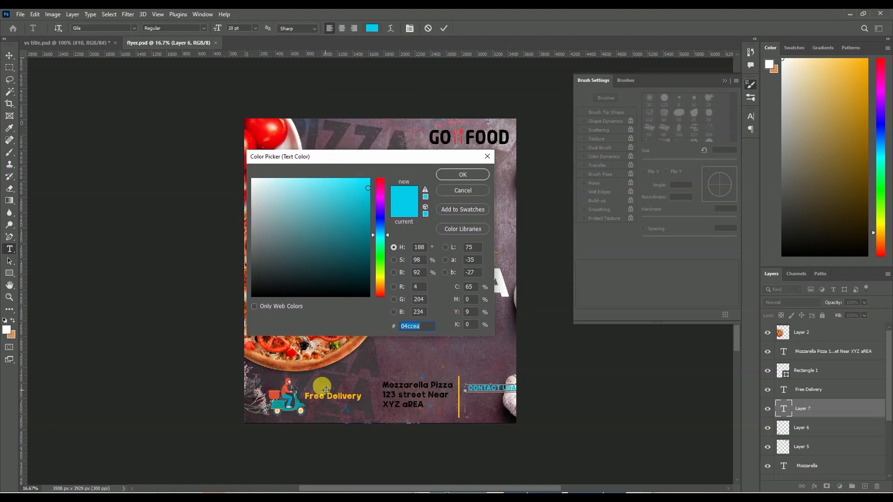
left_click_drag(360, 239, 240, 302)
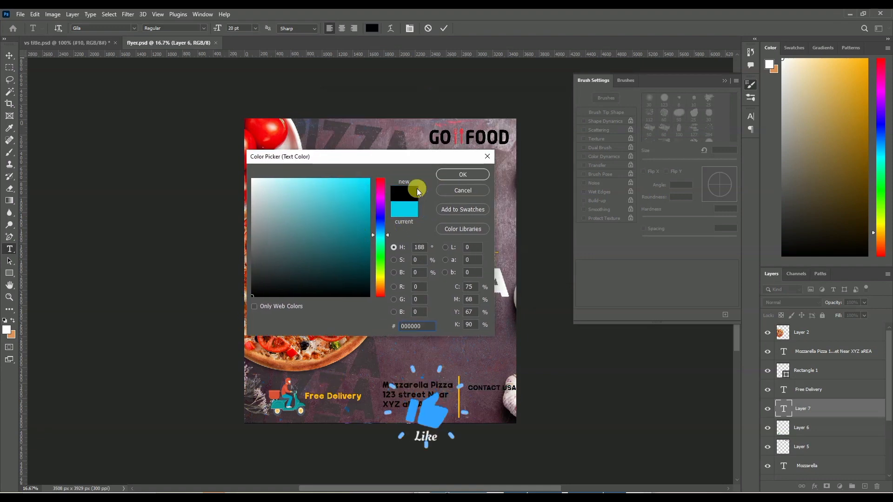
left_click(445, 174)
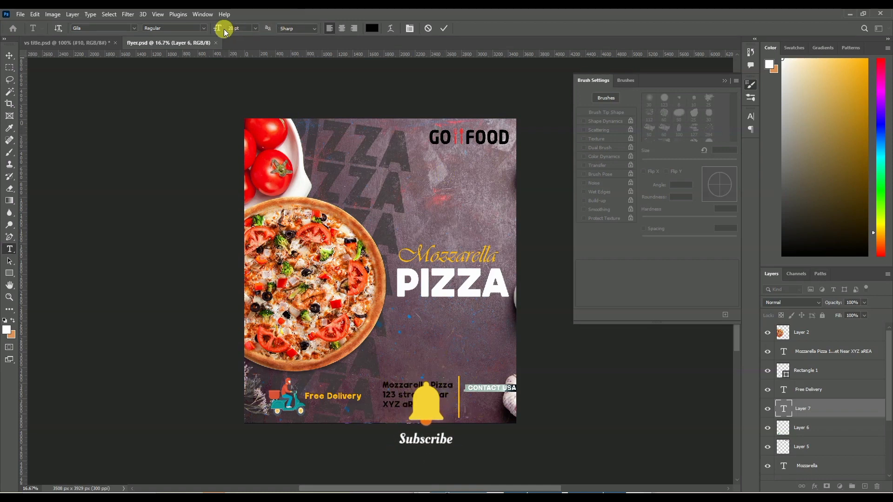
Change the CONTACT USA text's font to Gila Bold.
left_click(204, 29)
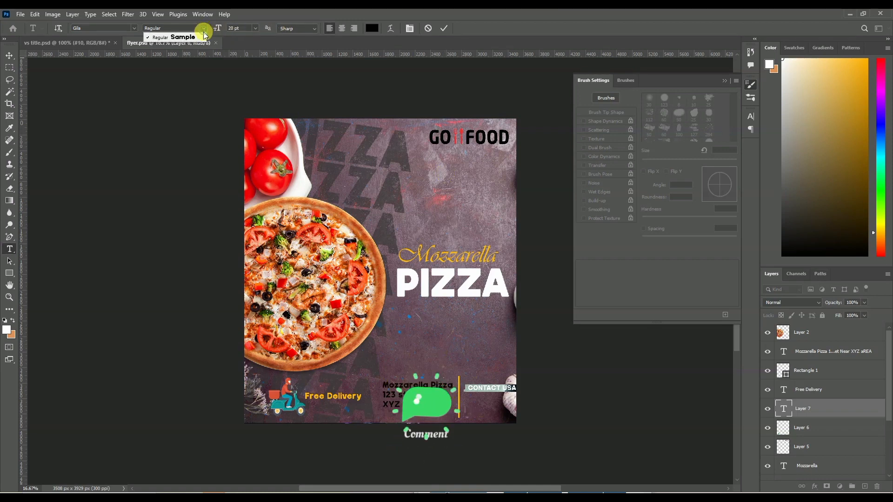
left_click(134, 29)
left_click(134, 30)
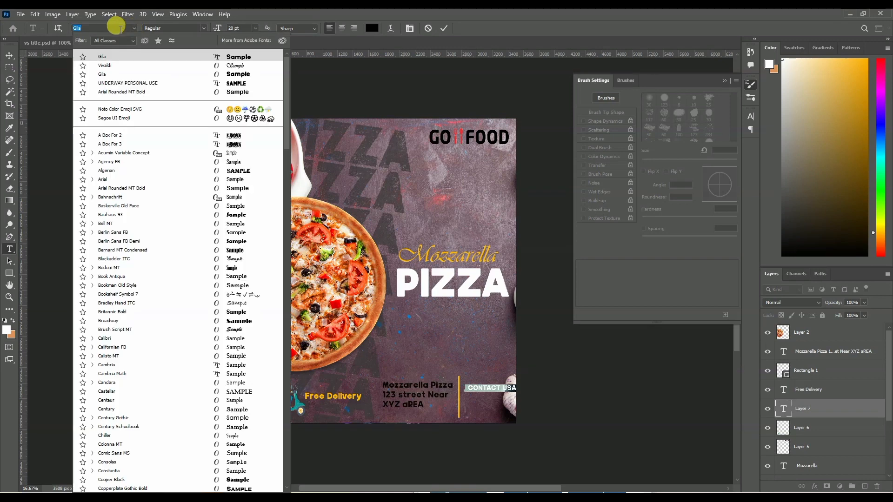
type("GILA")
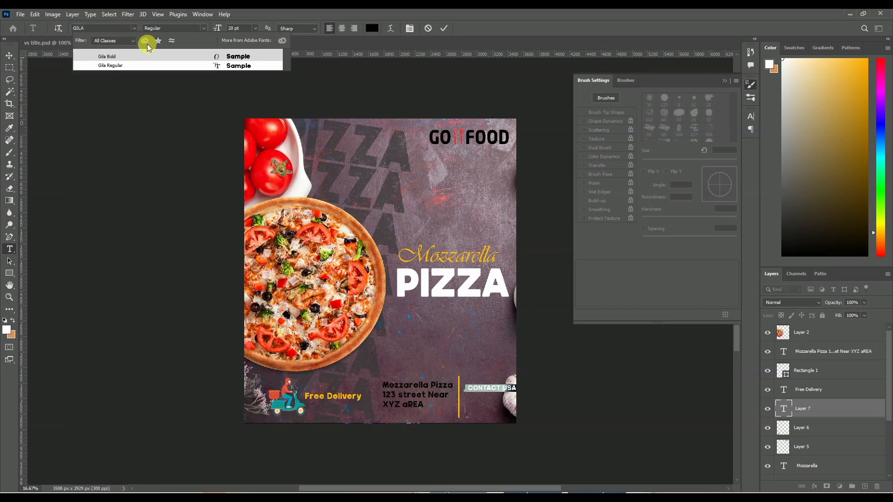
left_click(149, 55)
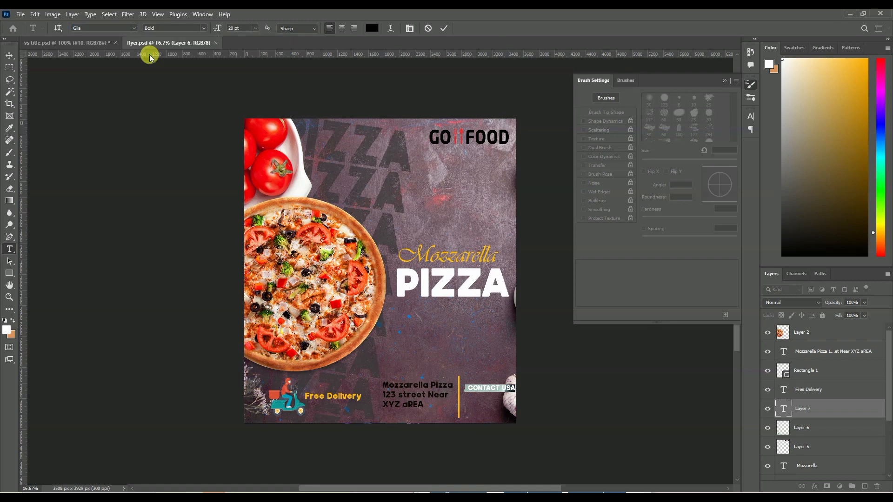
Position the CONTACT USA text just right of the yellow bar, level with the first address line, leaving a small gap.
left_click_drag(499, 400, 492, 394)
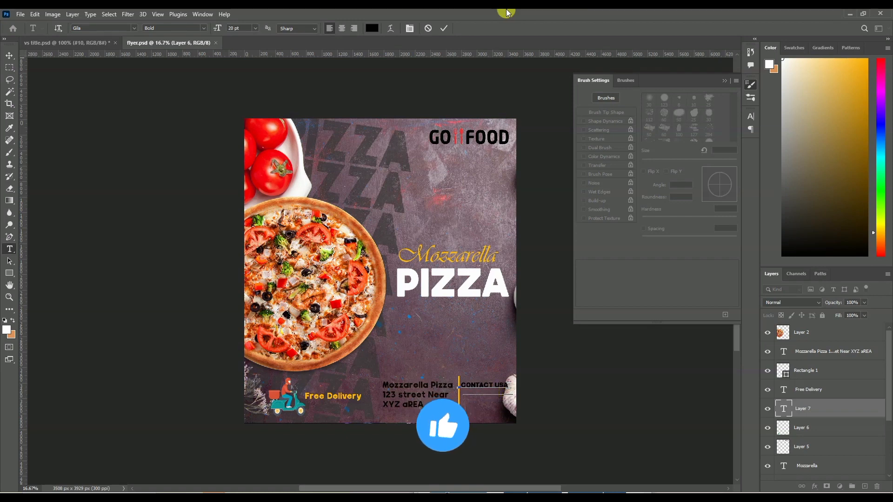
left_click(444, 28)
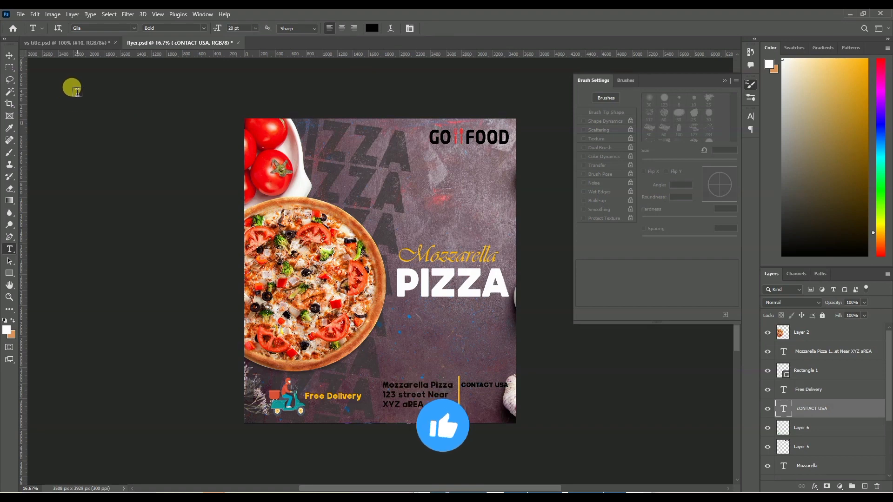
left_click(9, 55)
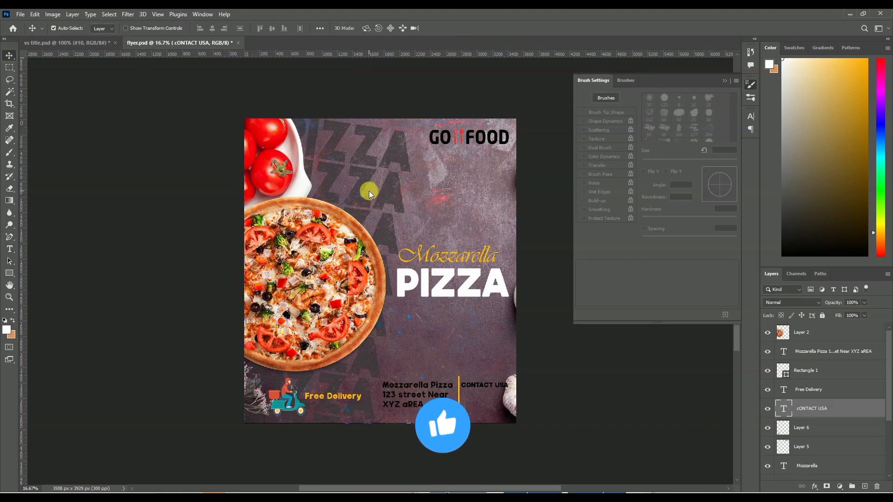
key("Right")
key("Right")
key("Right")
key("Right")
key("Right")
key("Right")
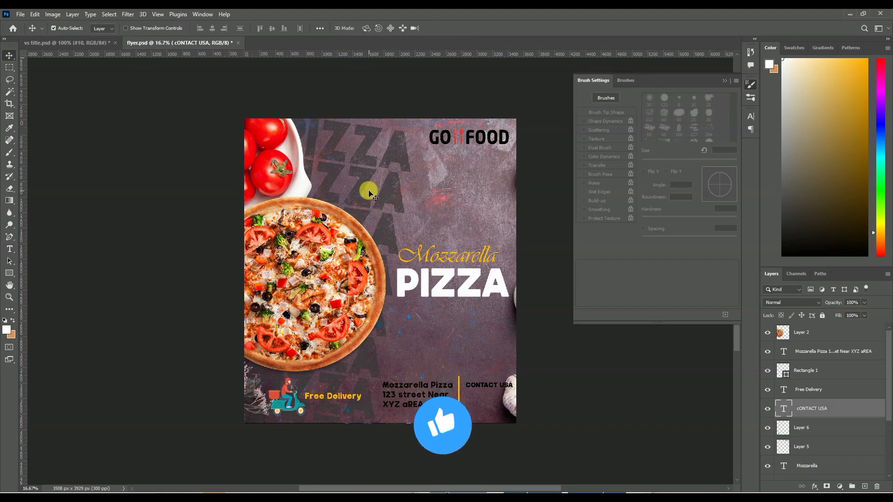